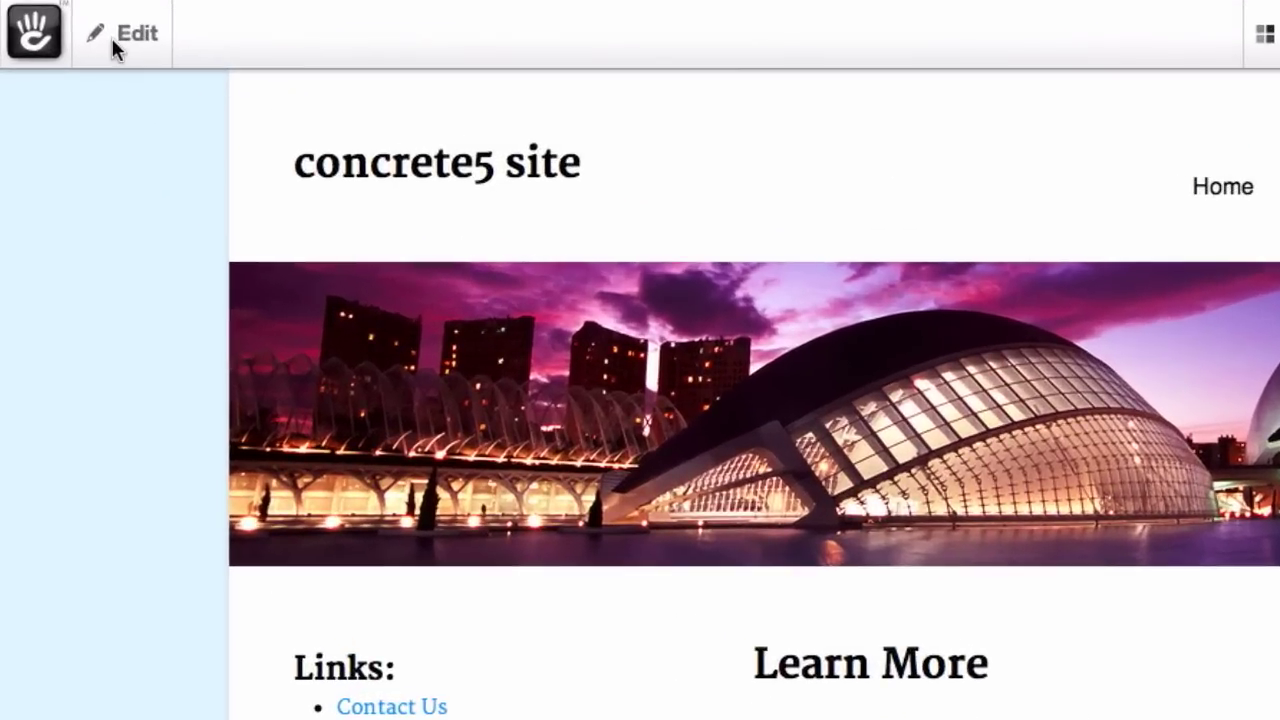
Rename the About page to 'About this site' in its properties and save
click(82, 82)
click(163, 284)
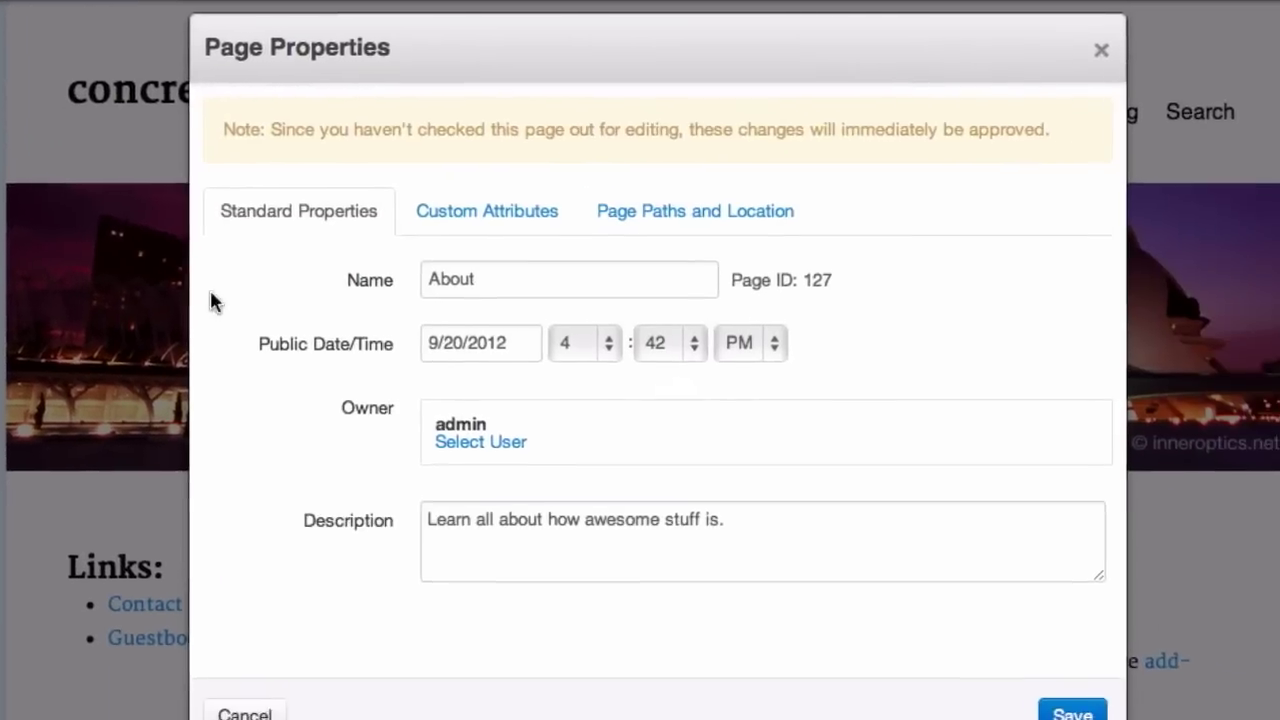
click(500, 280)
double_click(496, 282)
text(About this site)
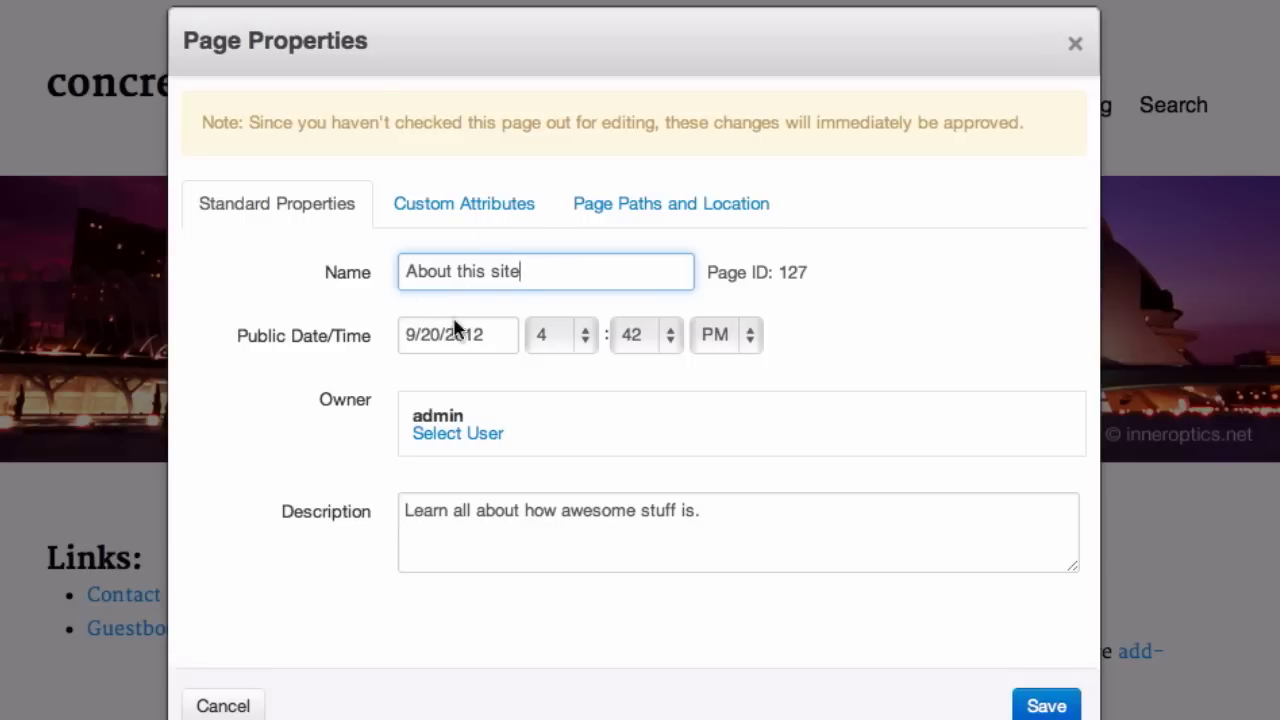
click(1050, 708)
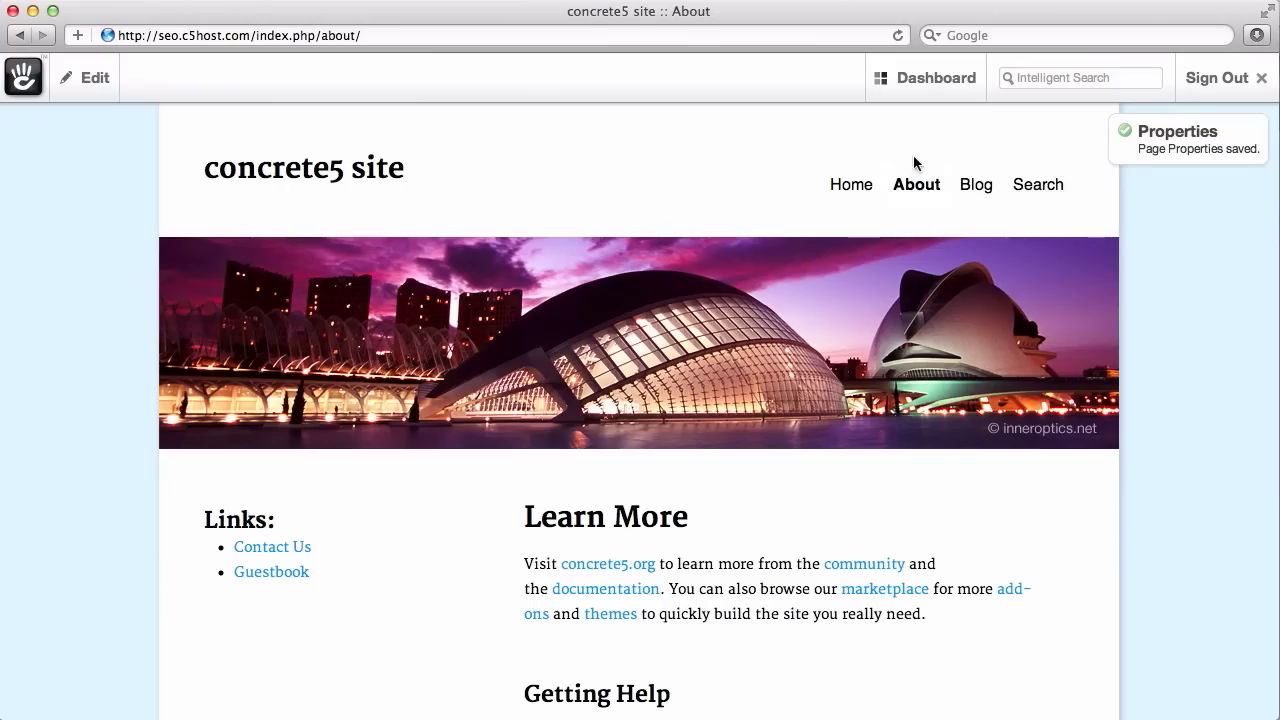
Reload the page to show the new name, then reopen the page's edit options
click(903, 77)
click(897, 35)
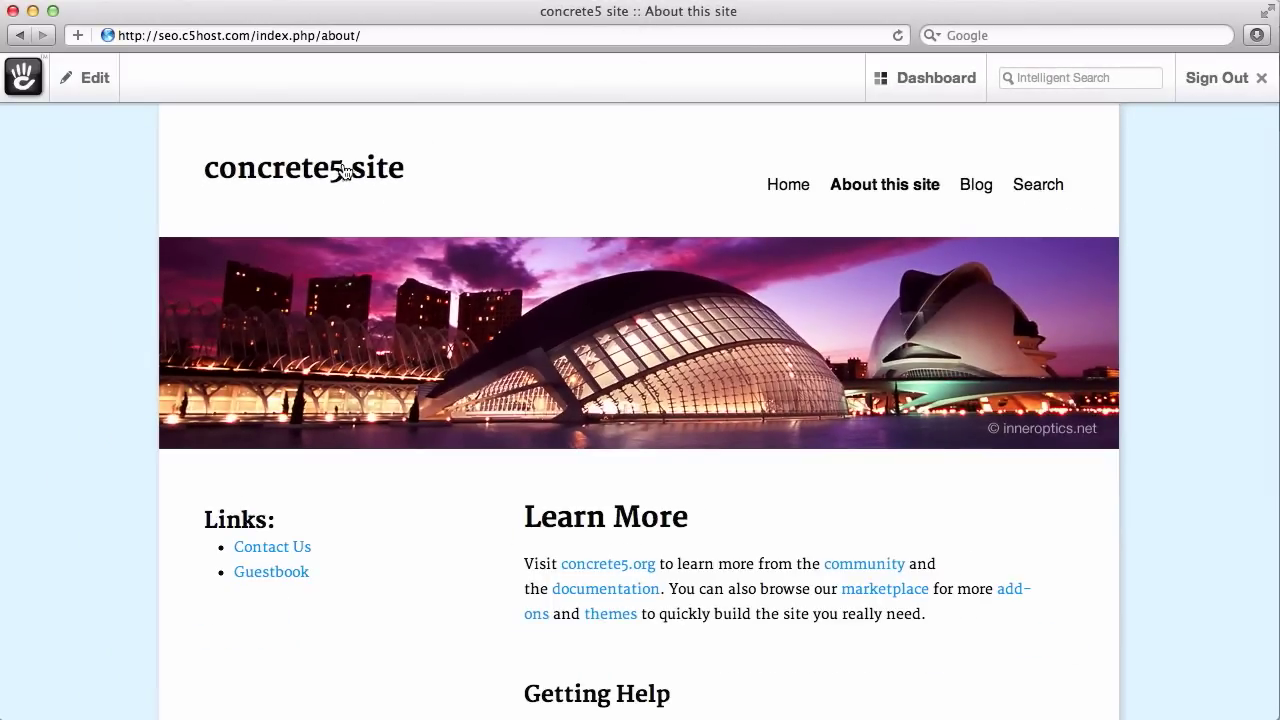
click(92, 80)
Add the Meta Title and Meta Description custom attributes to the page's properties
click(85, 79)
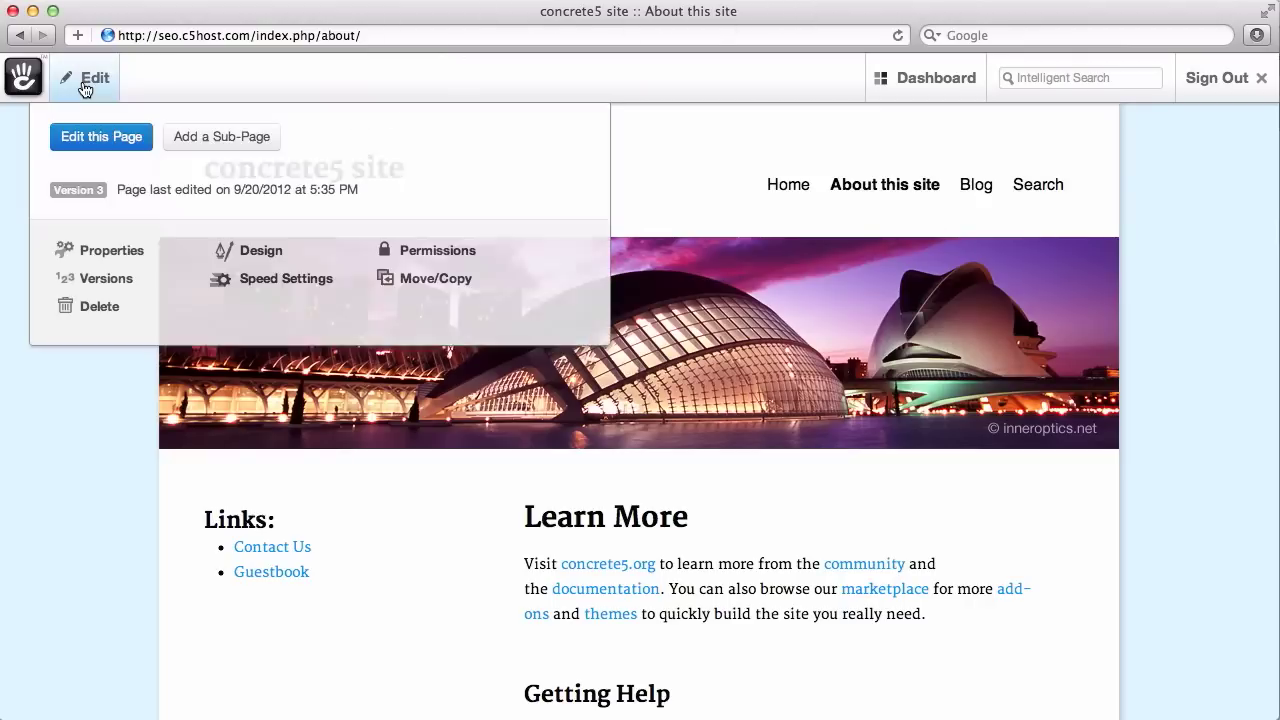
click(110, 255)
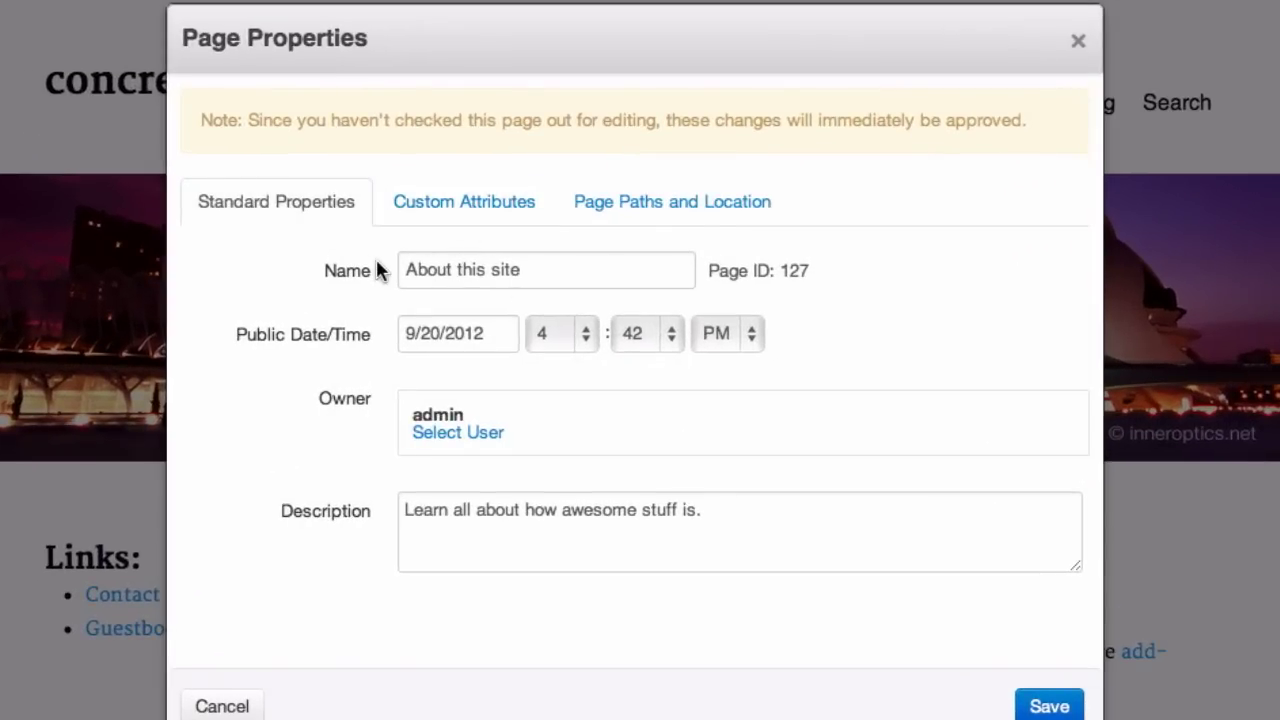
click(487, 213)
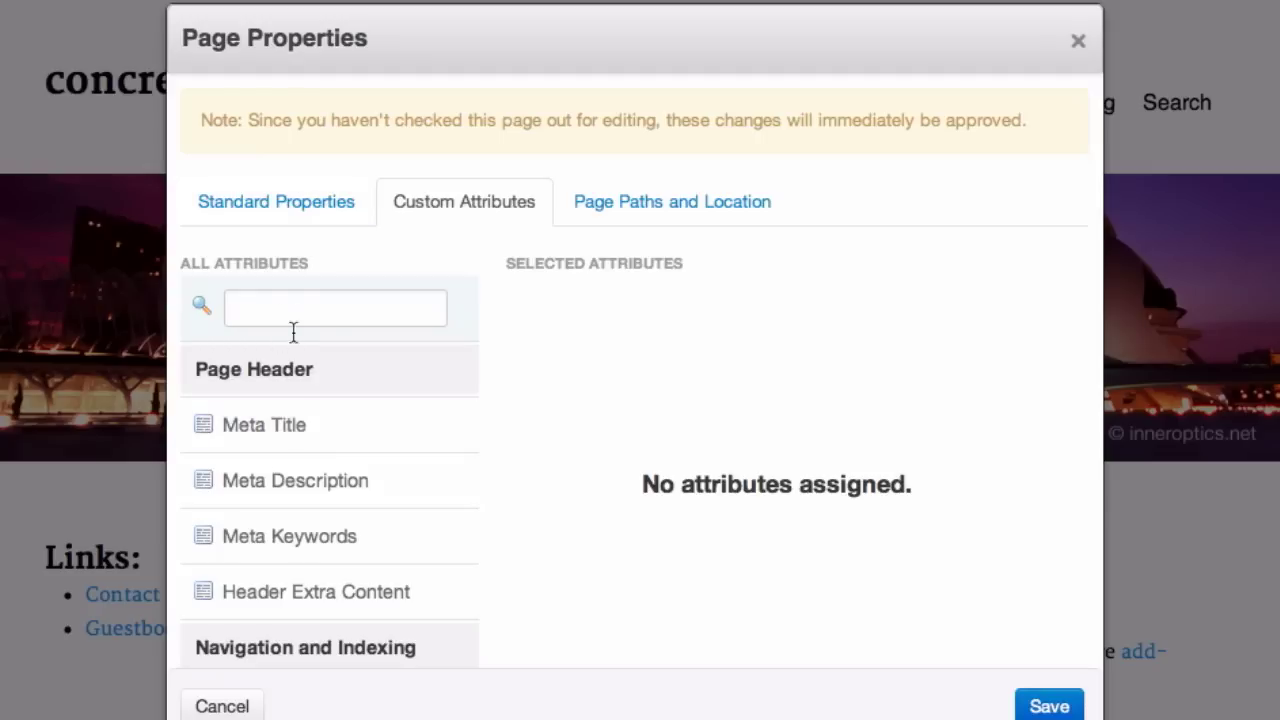
click(296, 432)
click(334, 482)
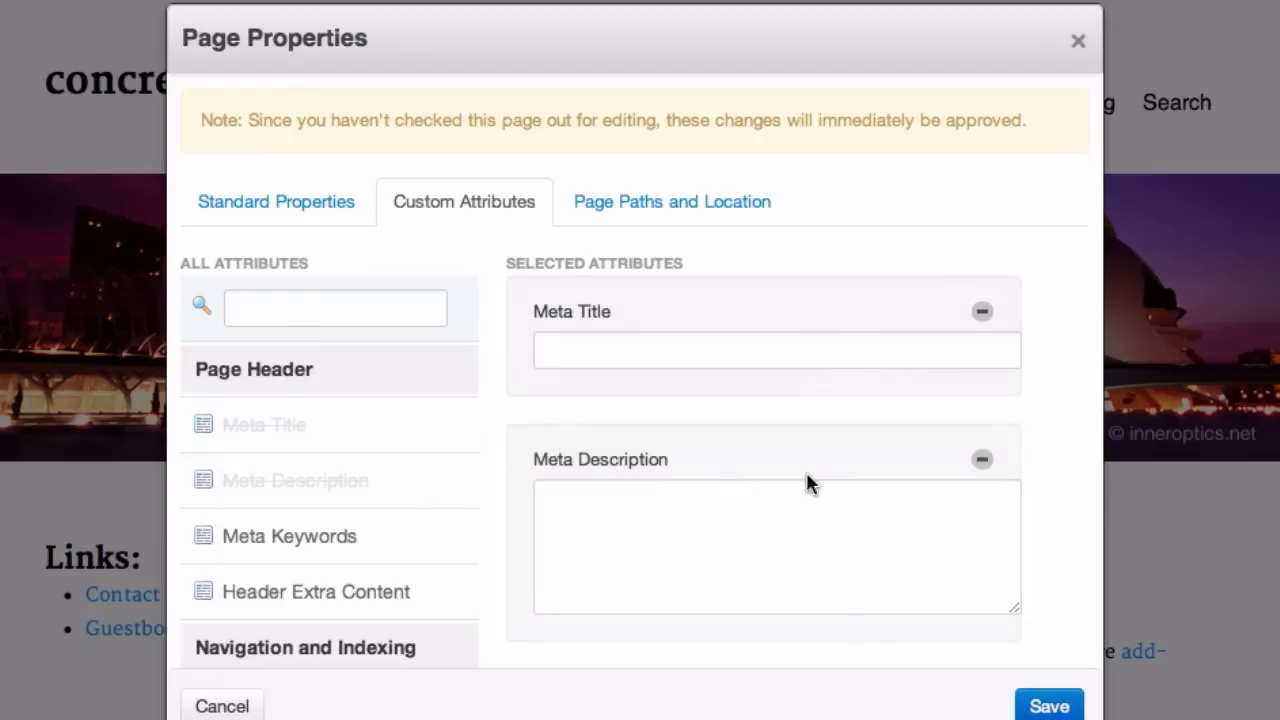
Enter meta title 'Just a page title' and description 'Just the description', then save
click(624, 345)
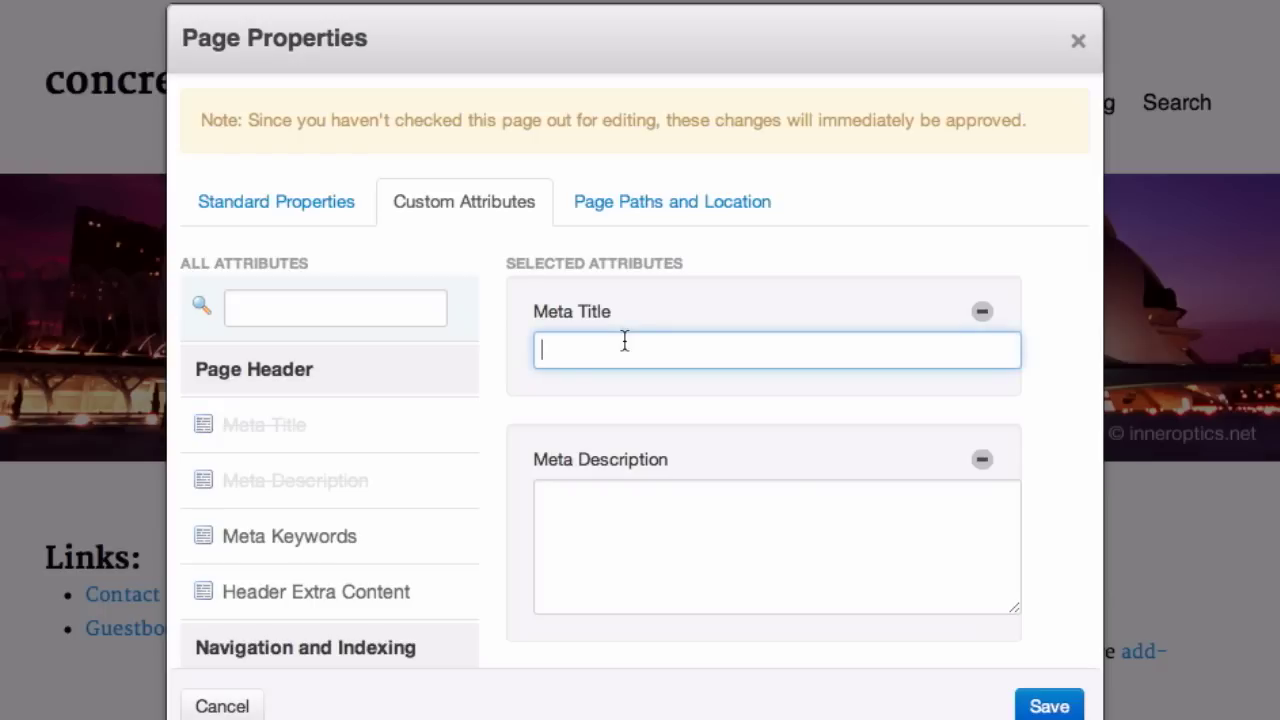
text(Just a ap)
key(BackSpace)
key(BackSpace)
text(page titele)
key(BackSpace)
key(BackSpace)
key(BackSpace)
text(le)
key(Tab)
text(Just )
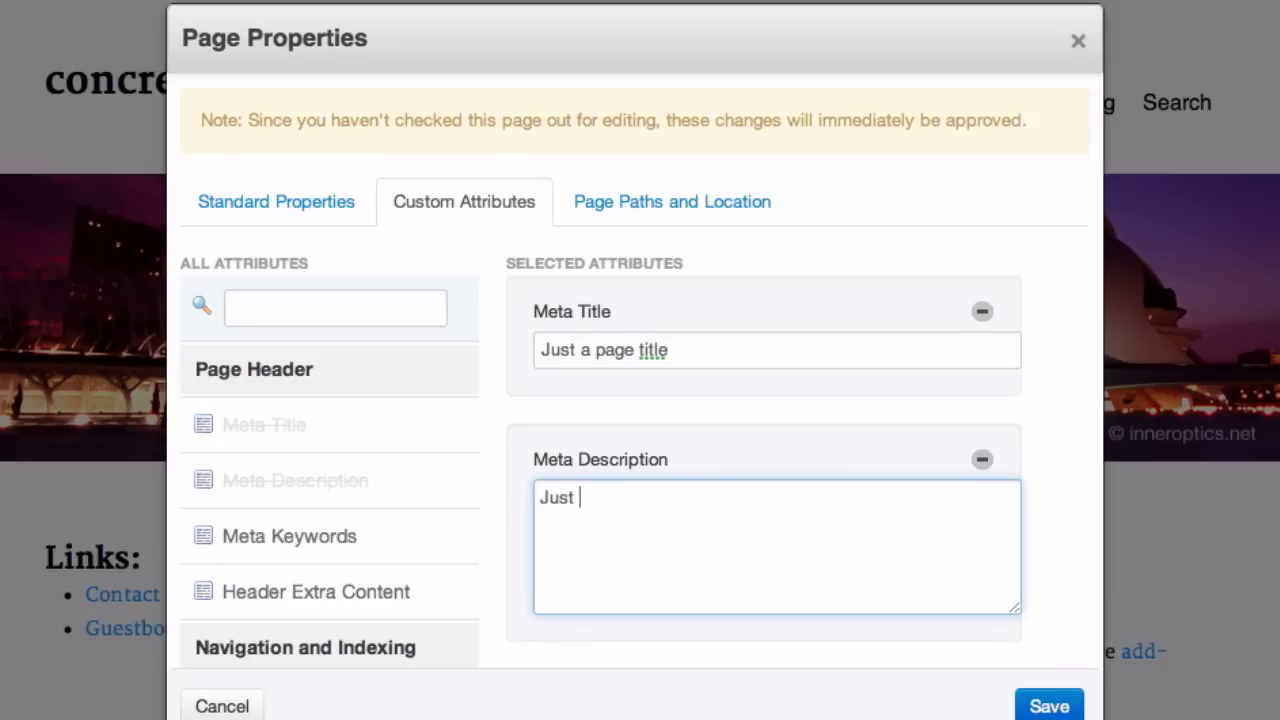
text(the description)
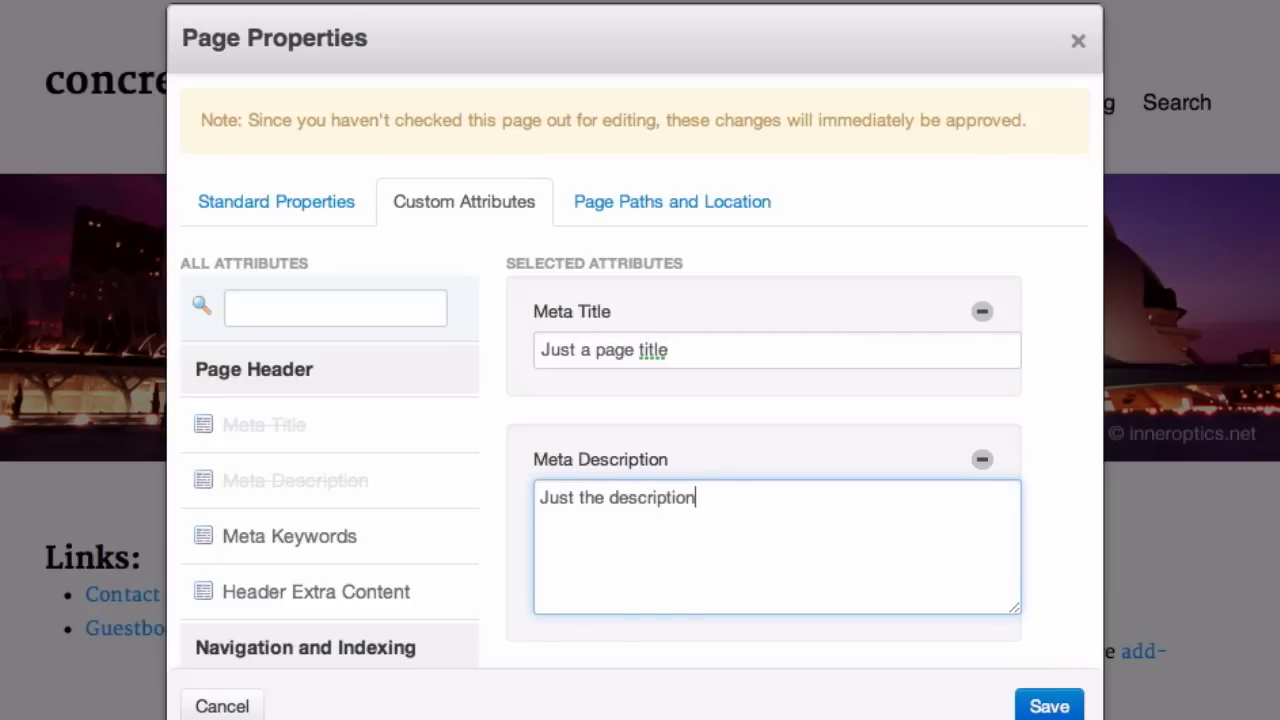
click(309, 206)
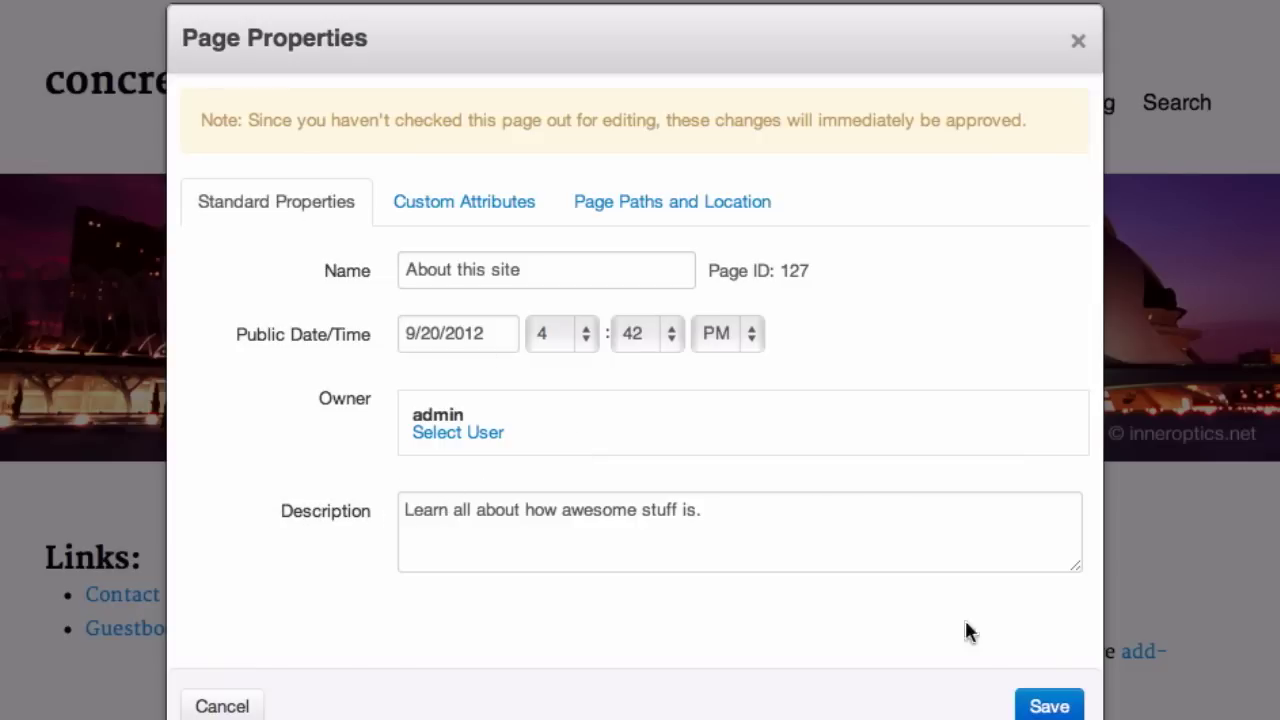
click(1036, 712)
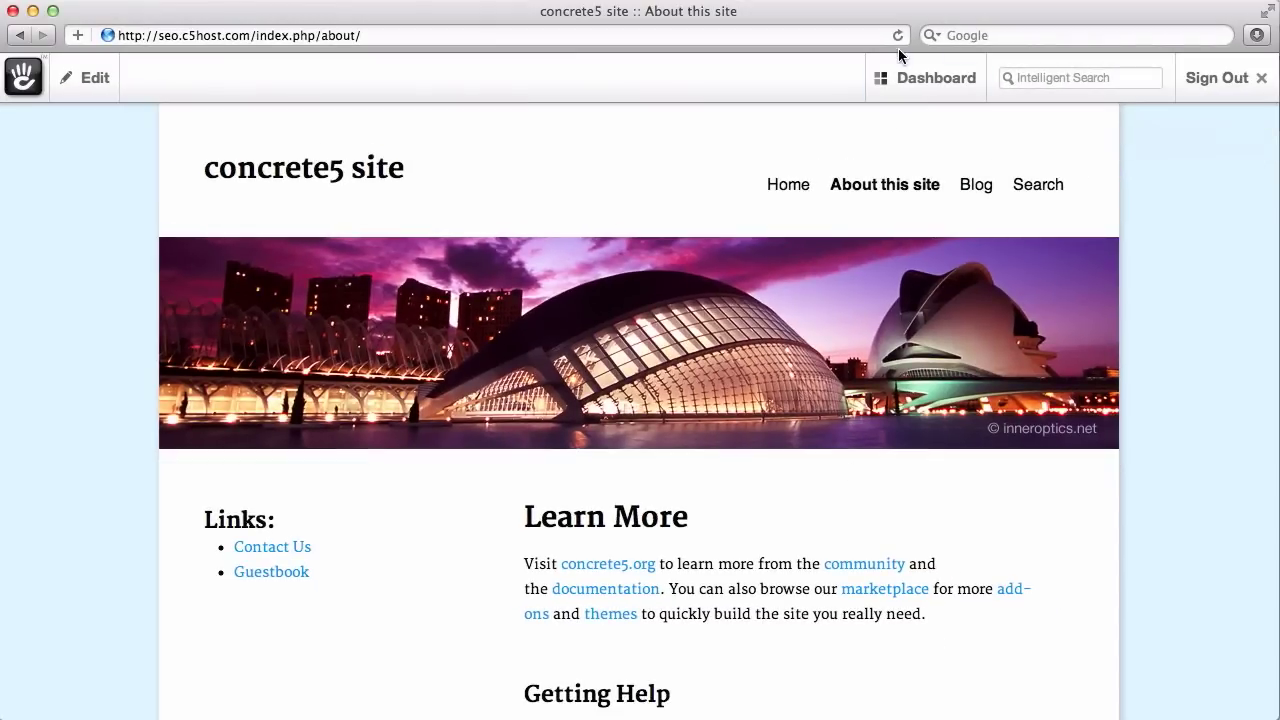
Reload the page and check its source for the 'Just a page title' title and description tags
click(898, 36)
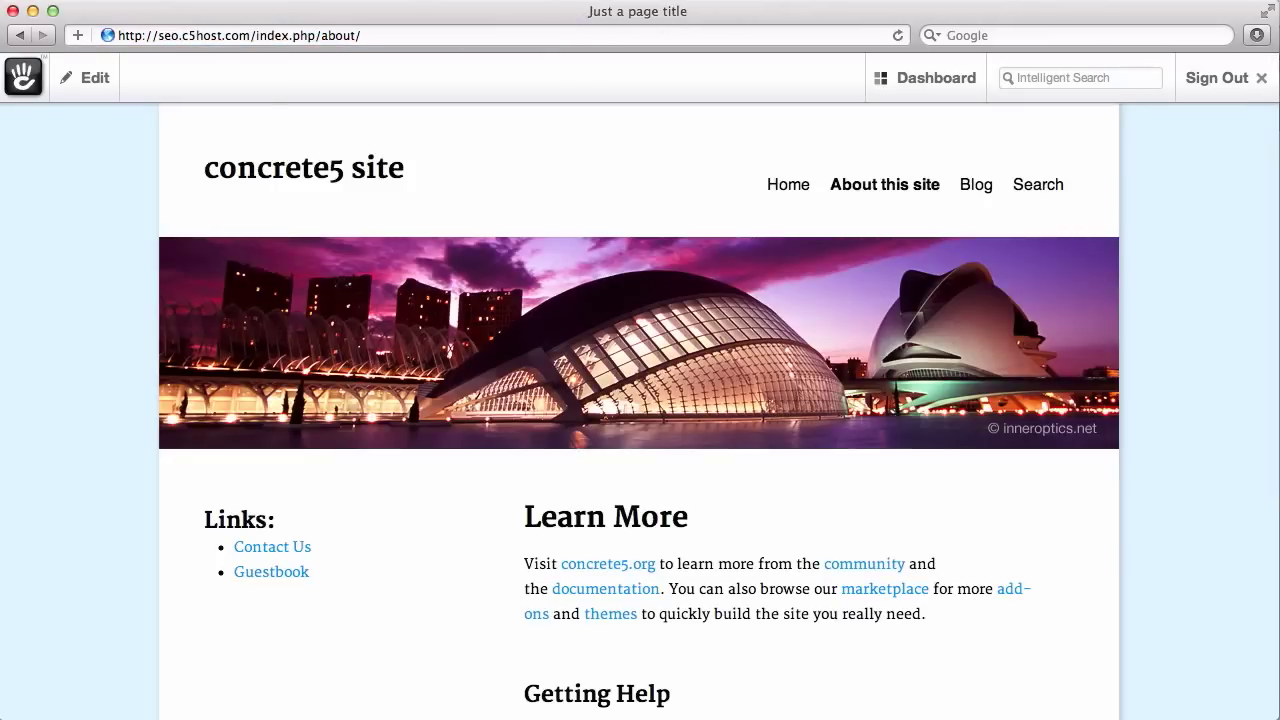
right_click(568, 141)
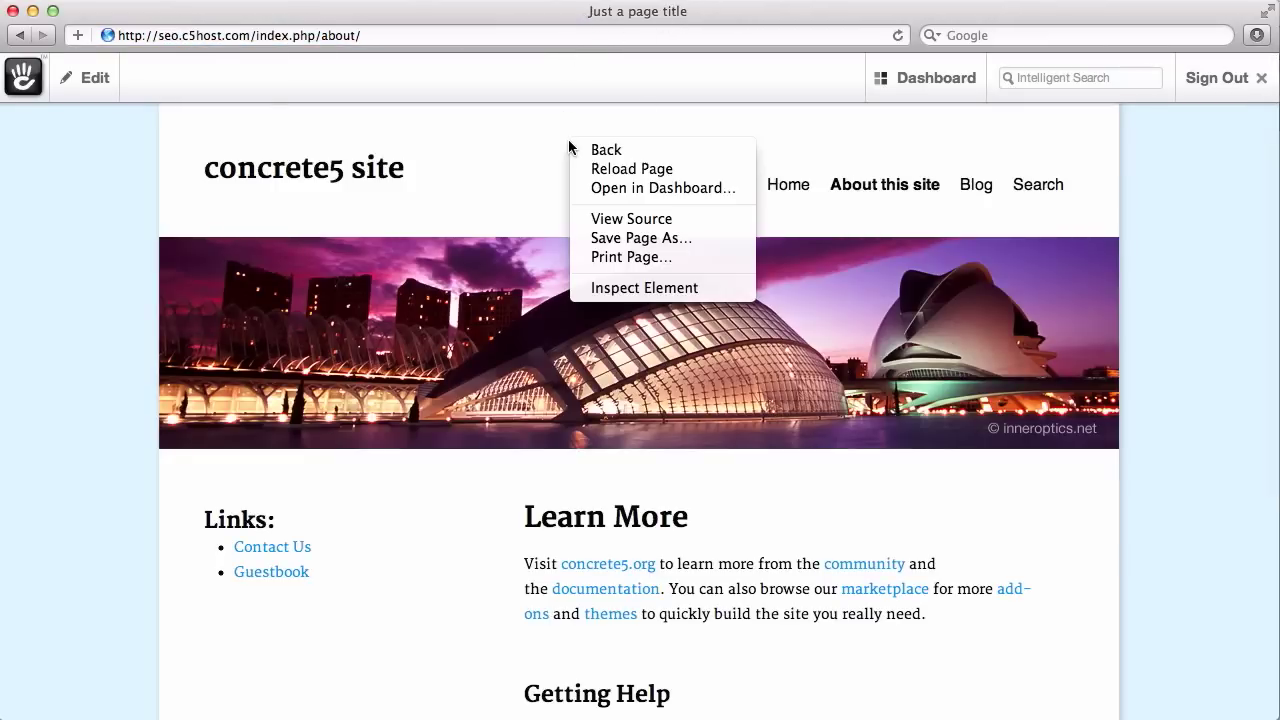
click(641, 219)
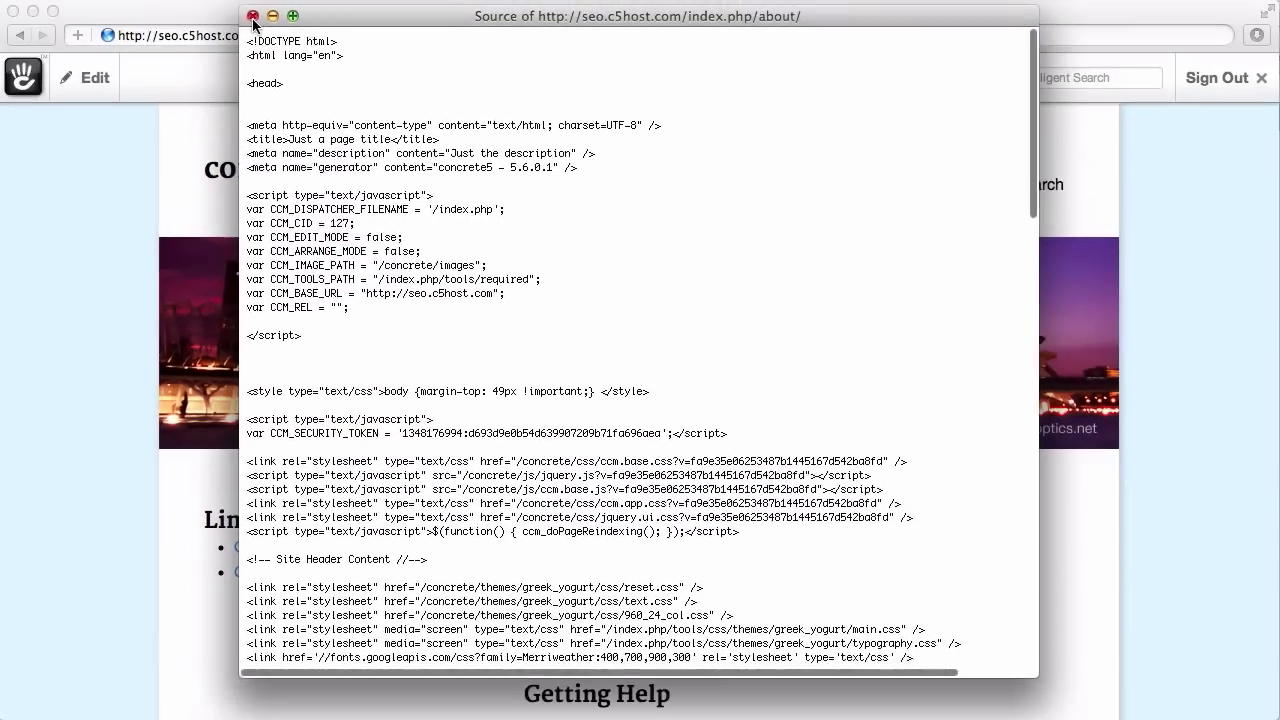
click(249, 14)
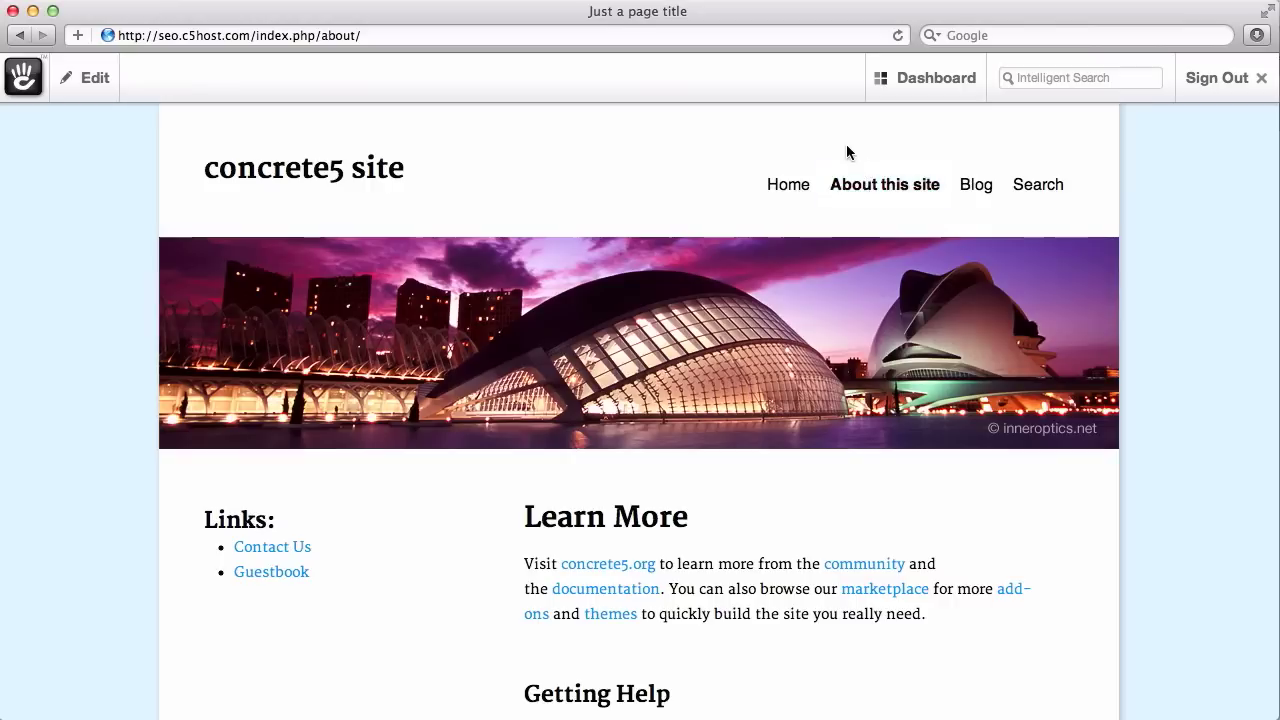
click(792, 192)
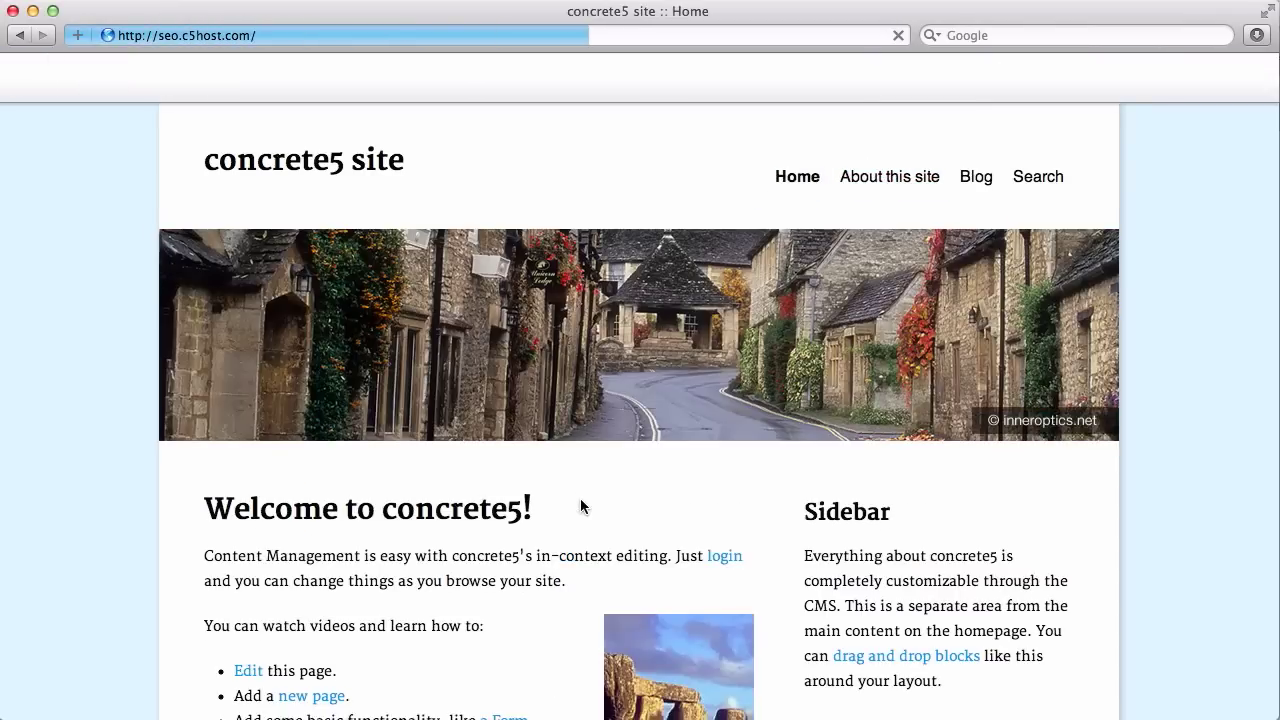
scroll(580, 507, down, 10)
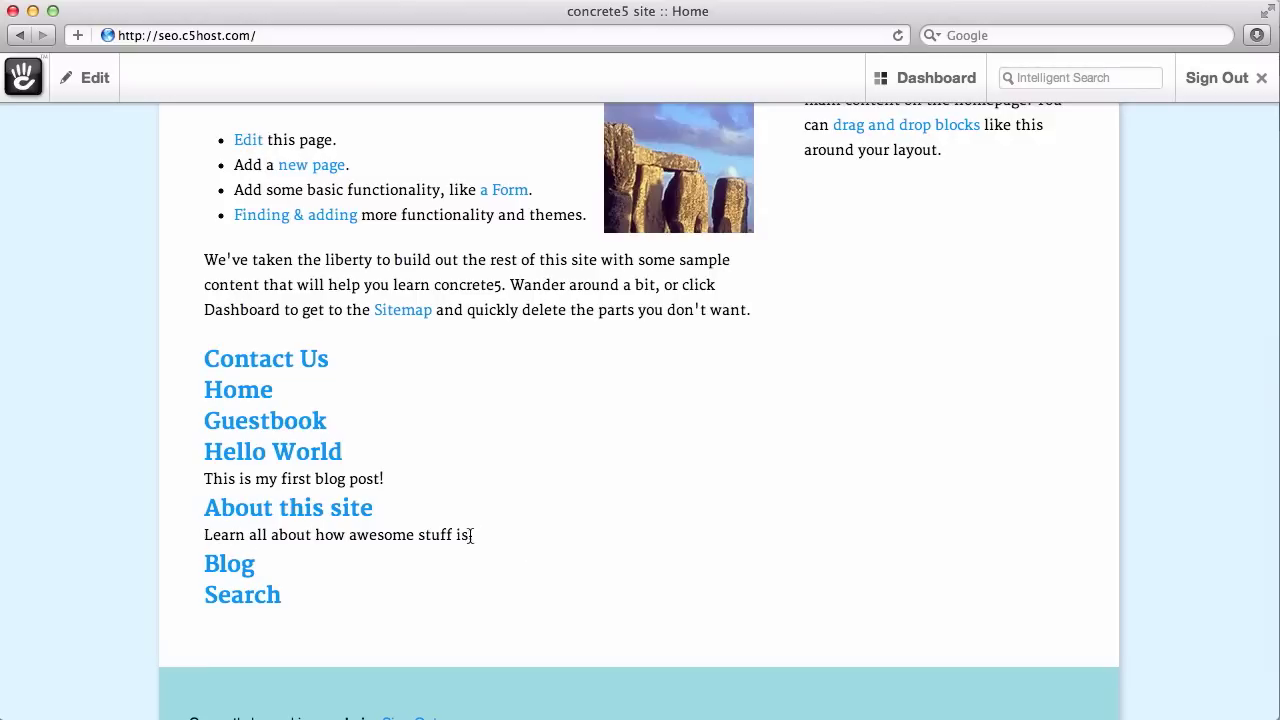
click(263, 514)
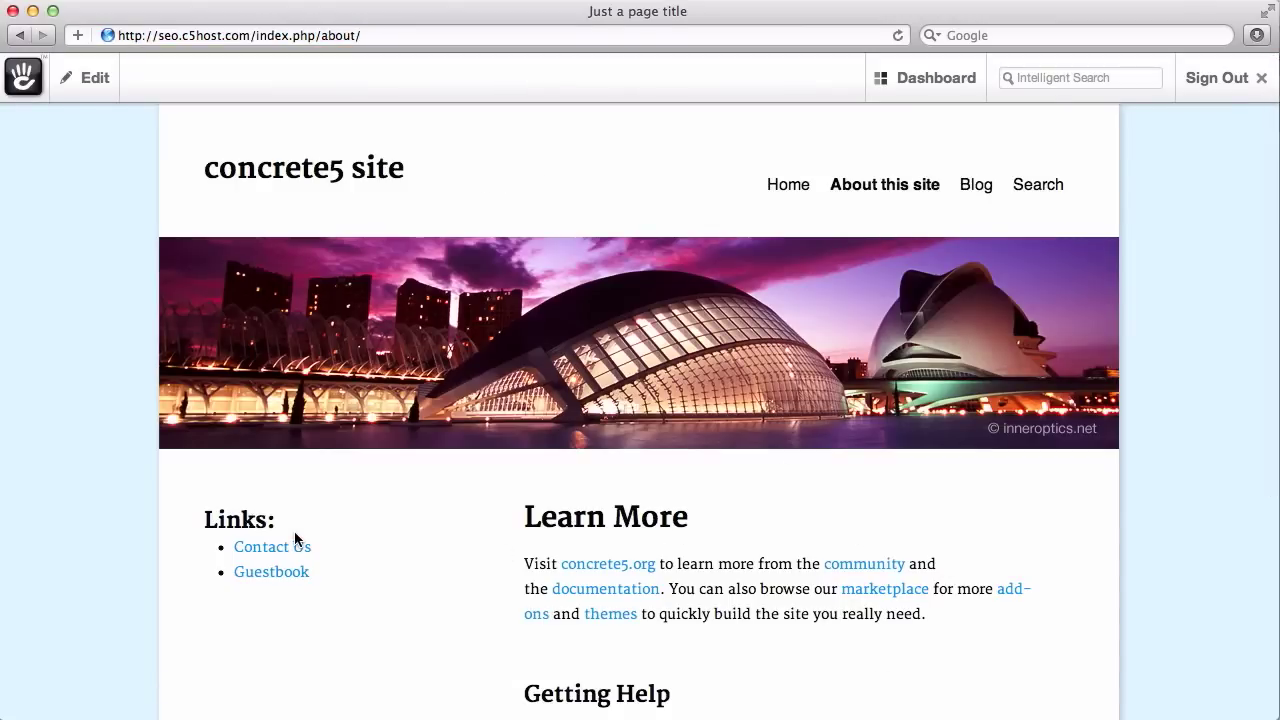
Add the Meta Keywords attribute with 'no one uses , these' and save the properties
click(93, 90)
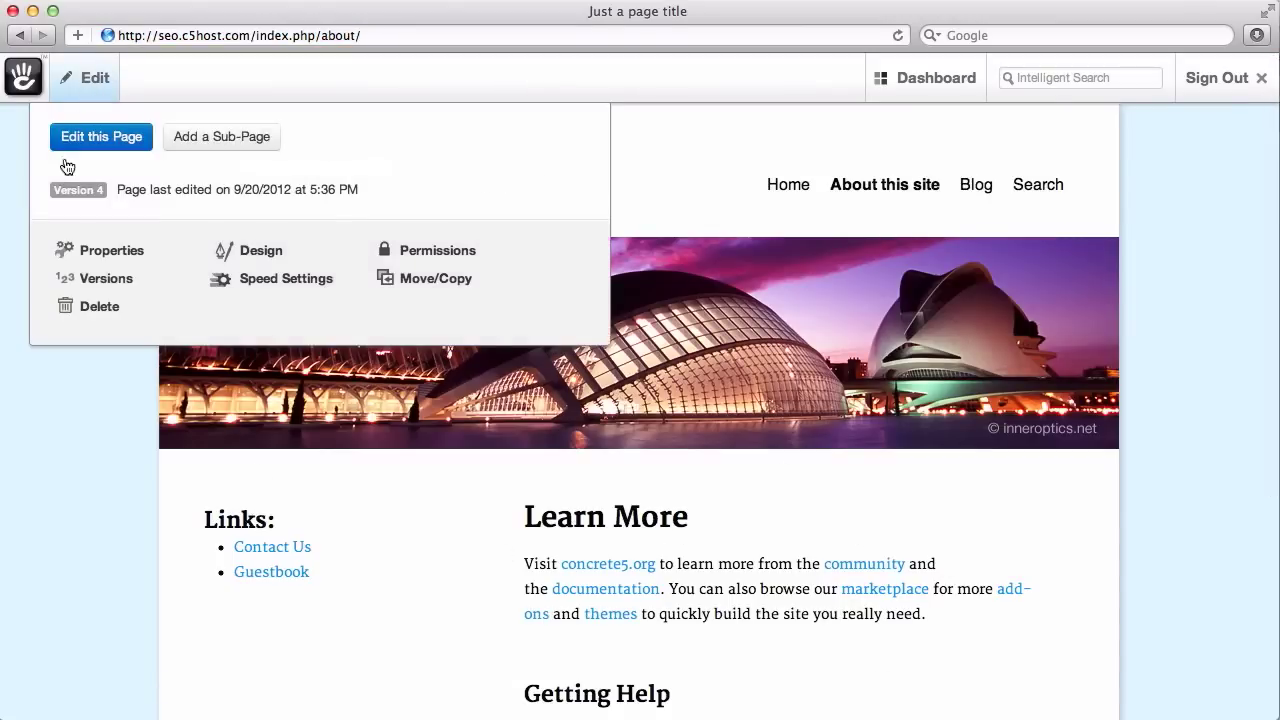
click(110, 258)
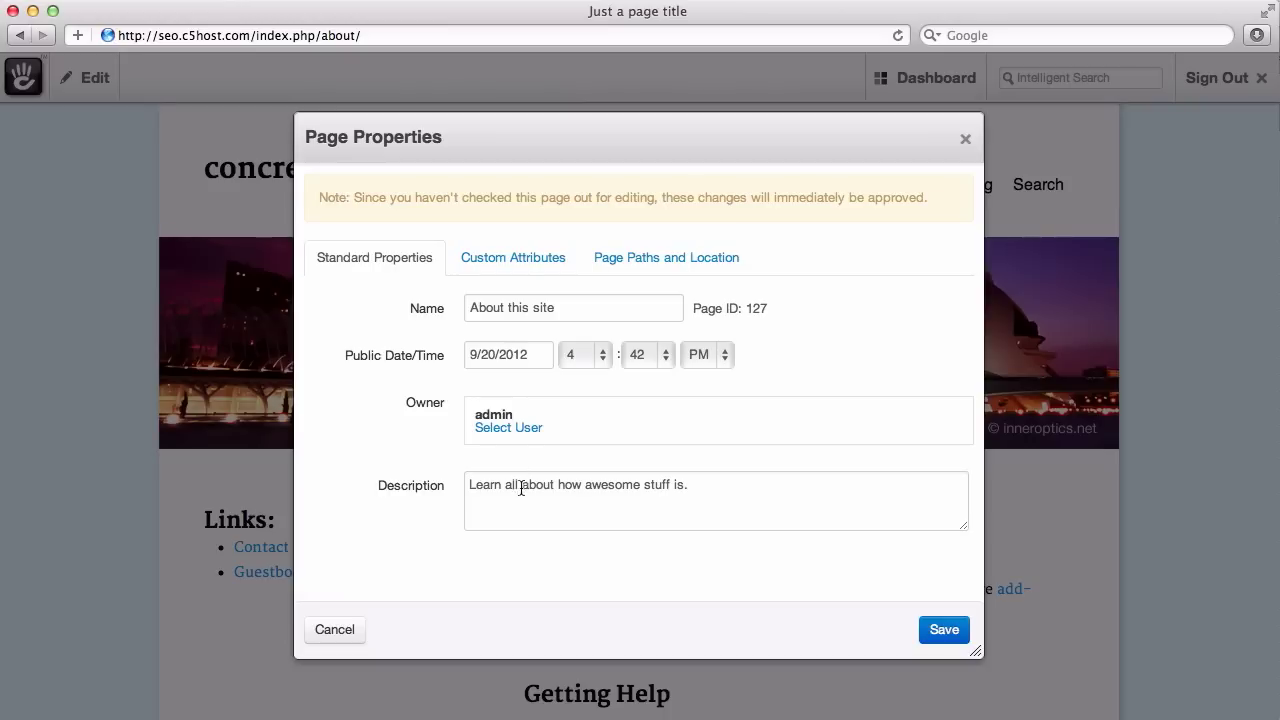
click(568, 258)
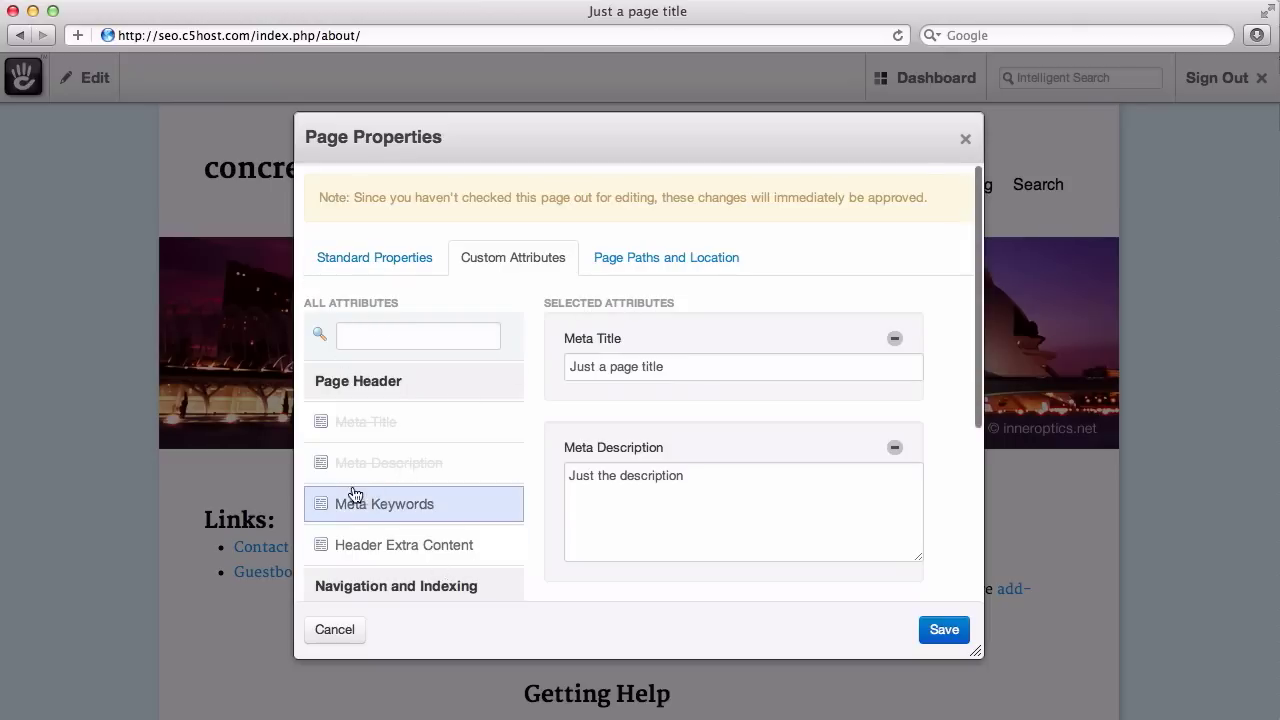
click(398, 515)
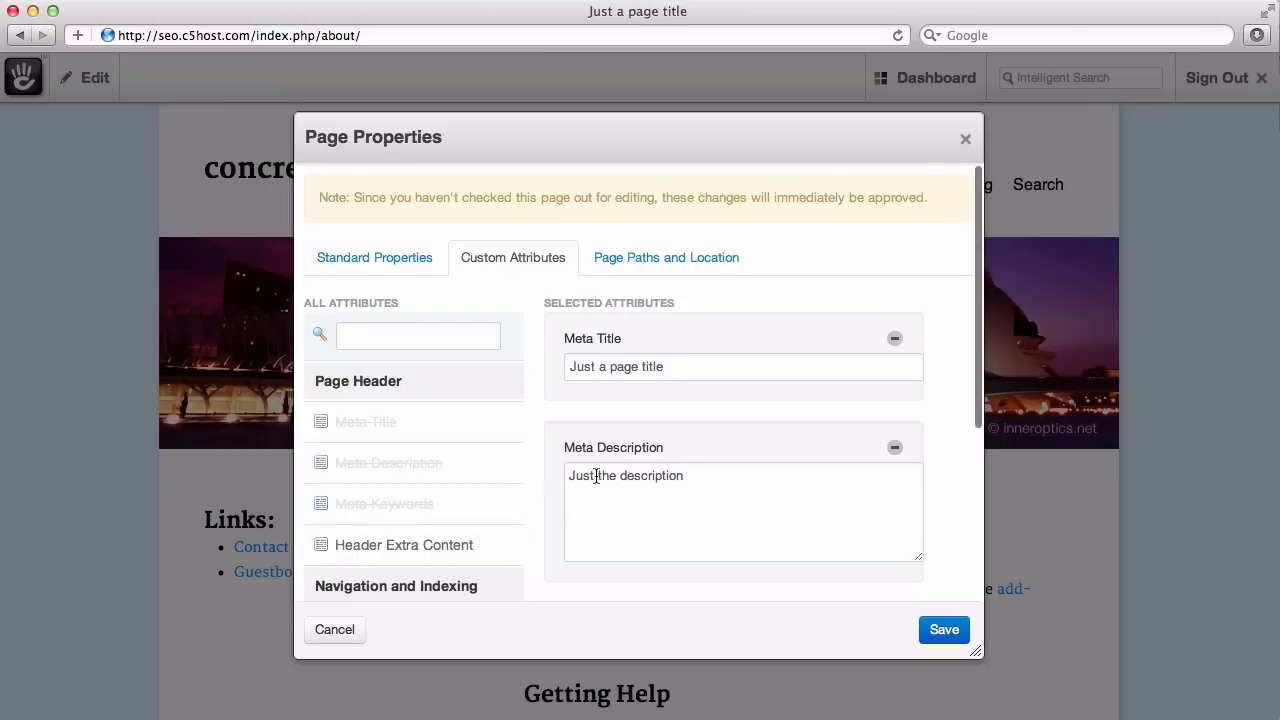
scroll(600, 476, down, 5)
click(639, 445)
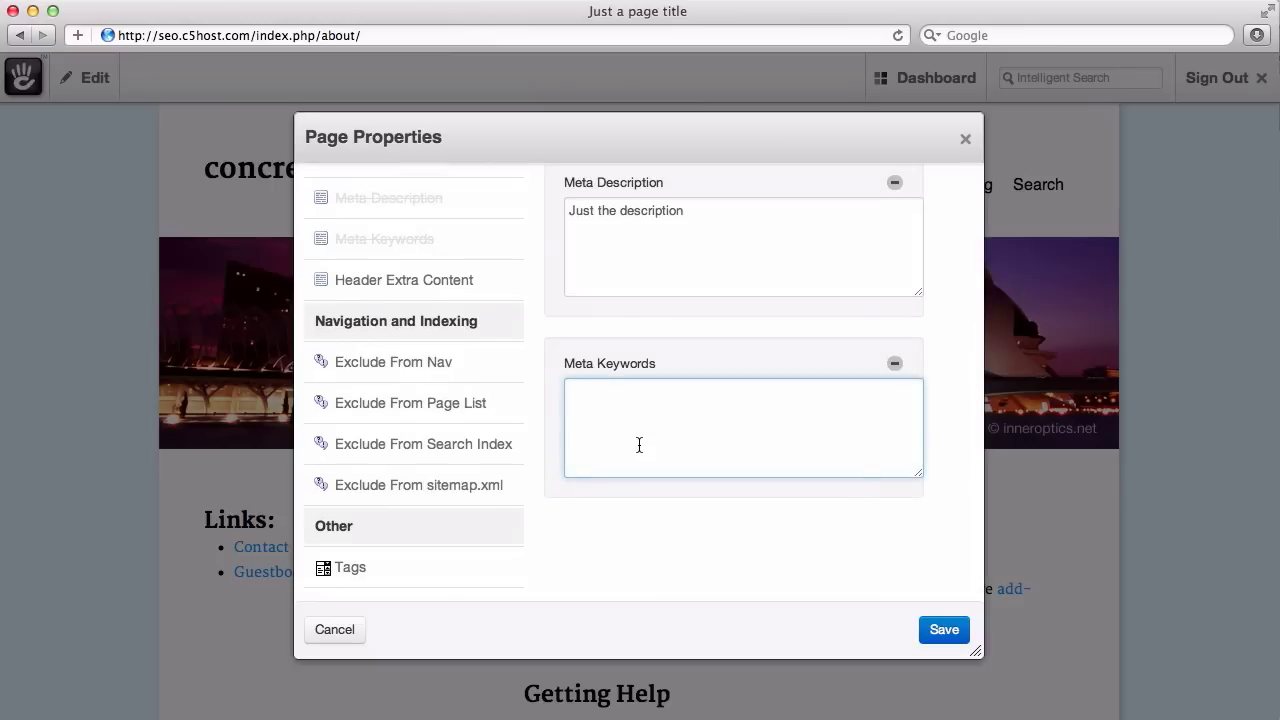
text(no one uses , these)
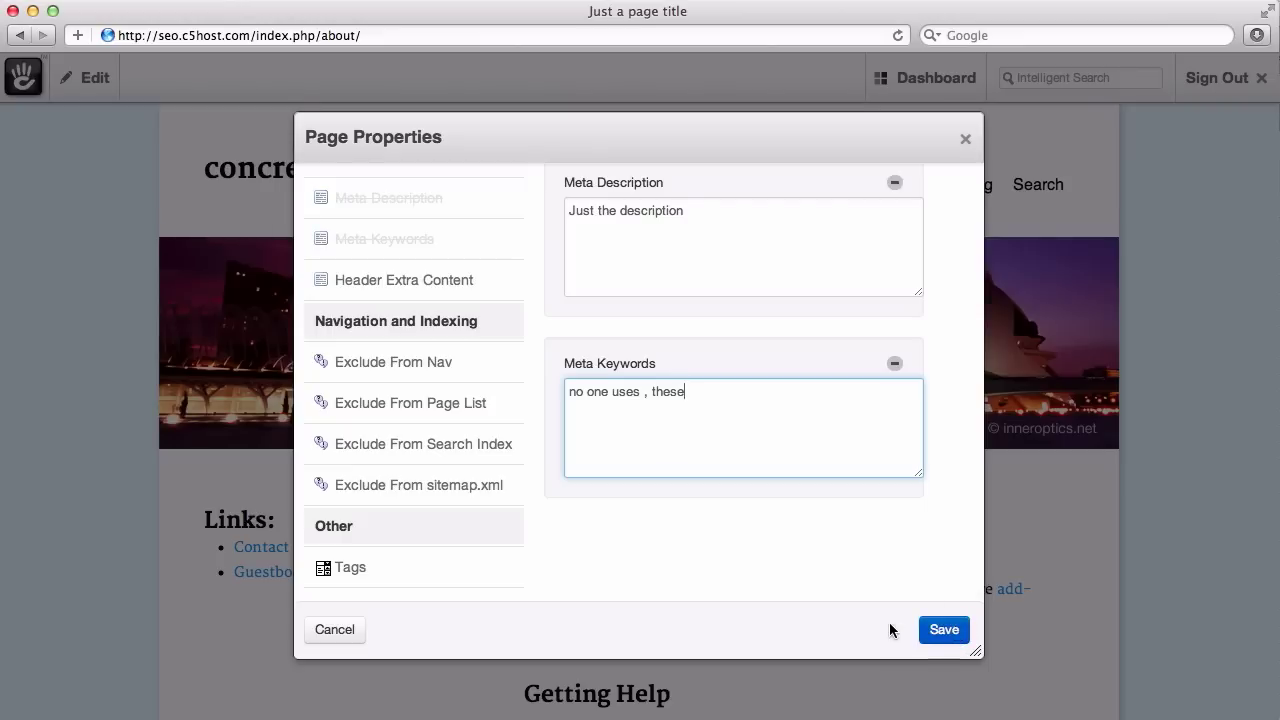
click(944, 630)
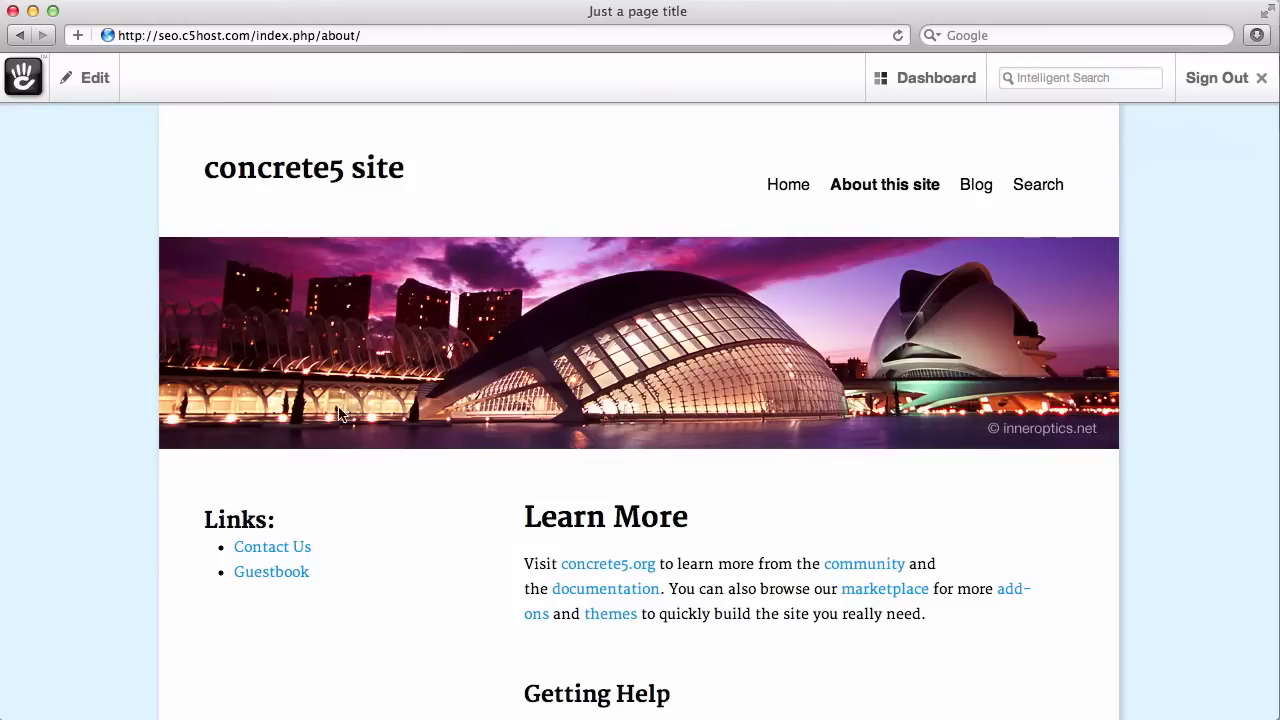
Go to the home page and put it into edit mode
click(813, 195)
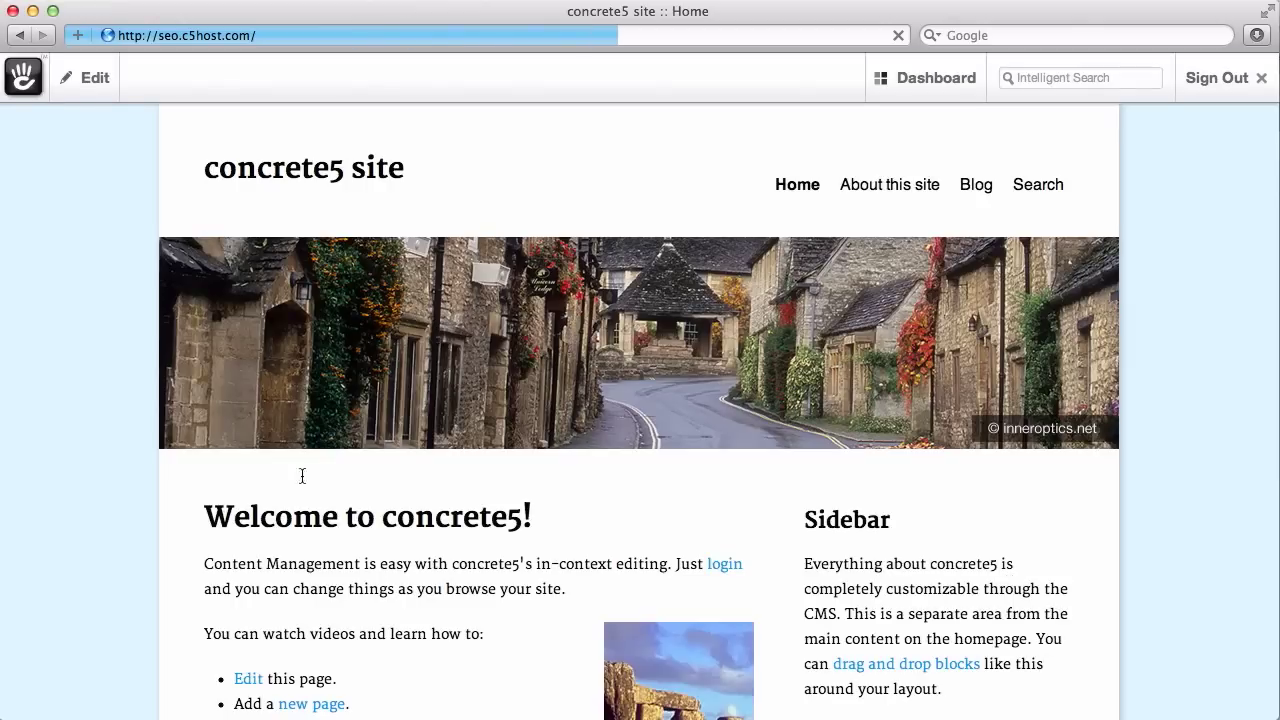
click(96, 85)
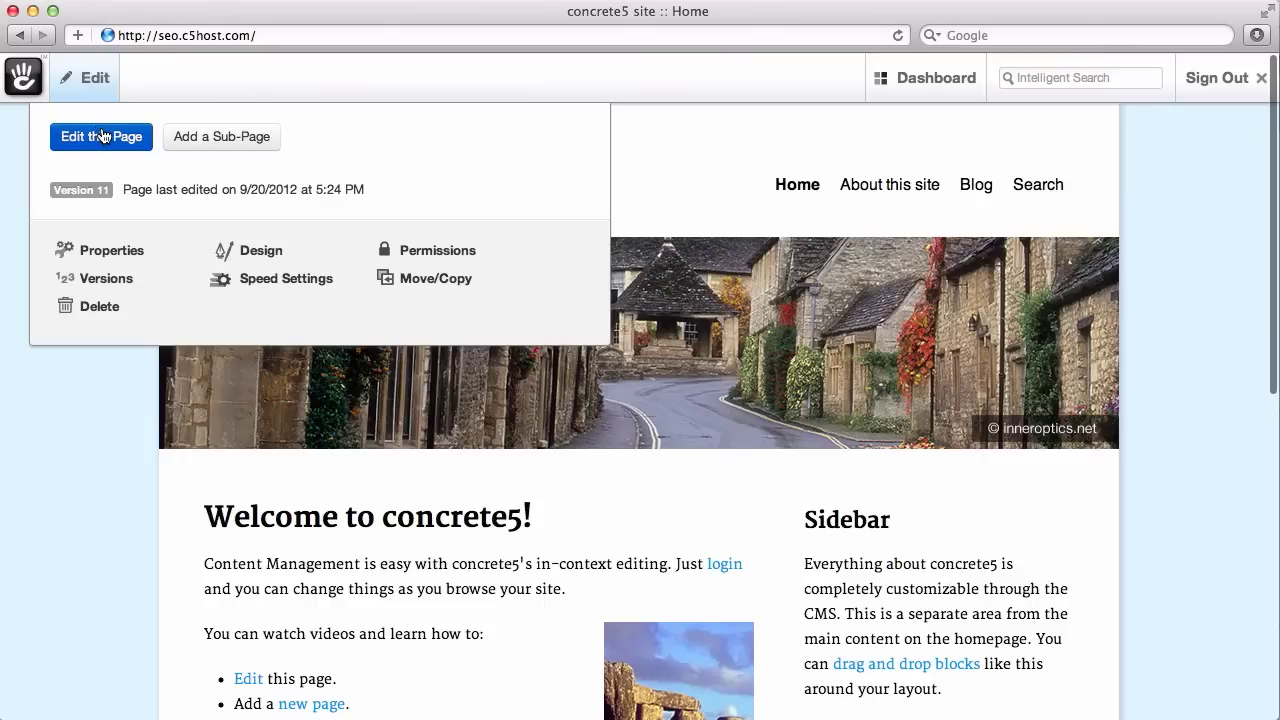
click(107, 139)
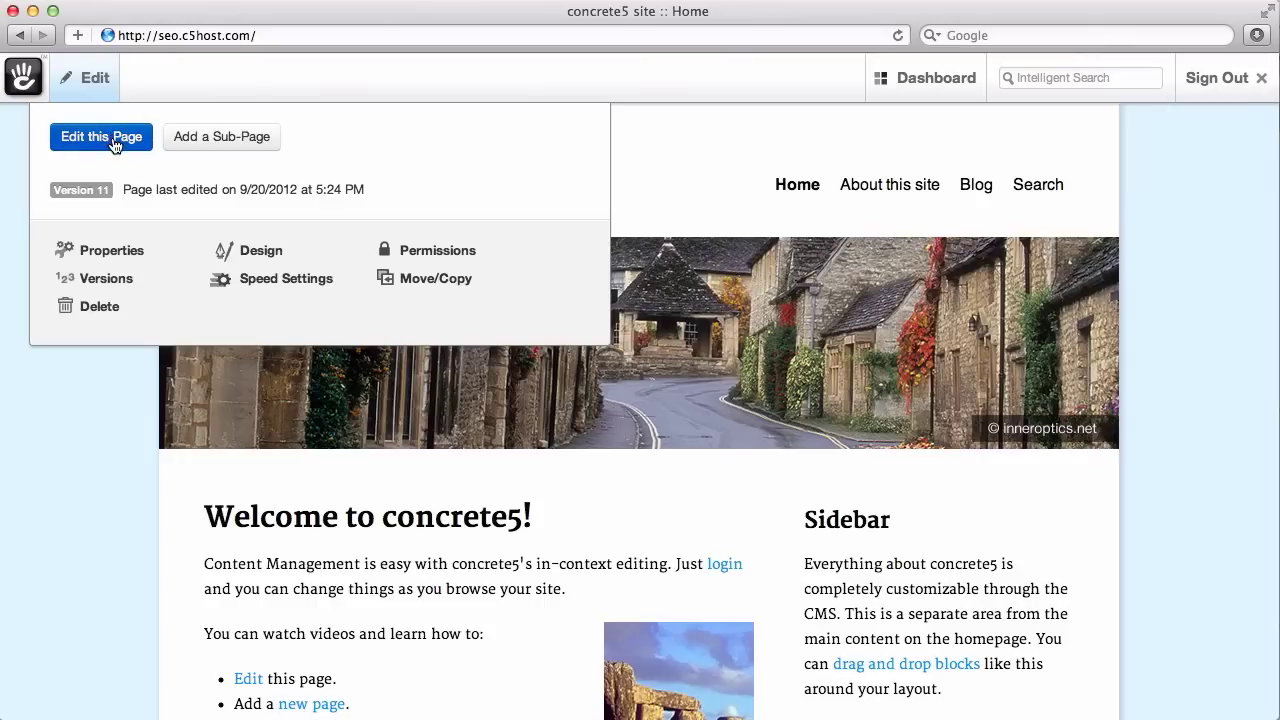
click(114, 145)
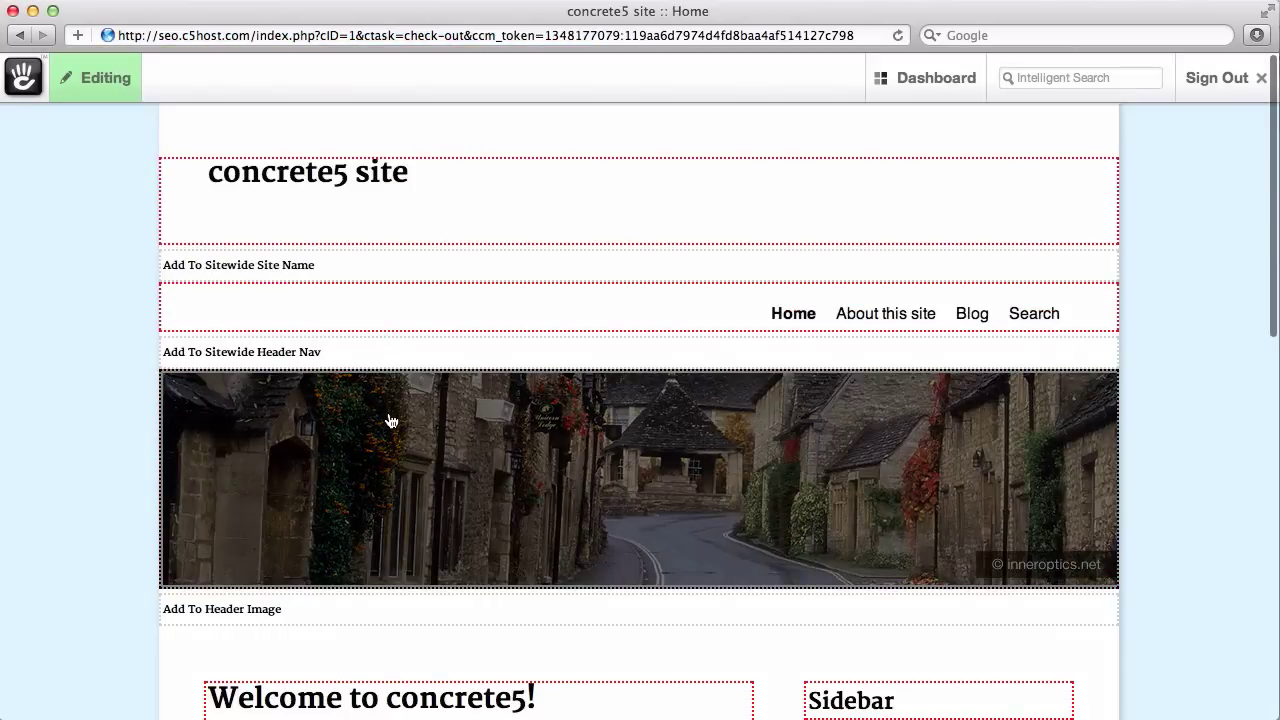
Extend the header image's alt text to 'Here is your alt tag! Great for SEO' and save
click(628, 455)
click(627, 489)
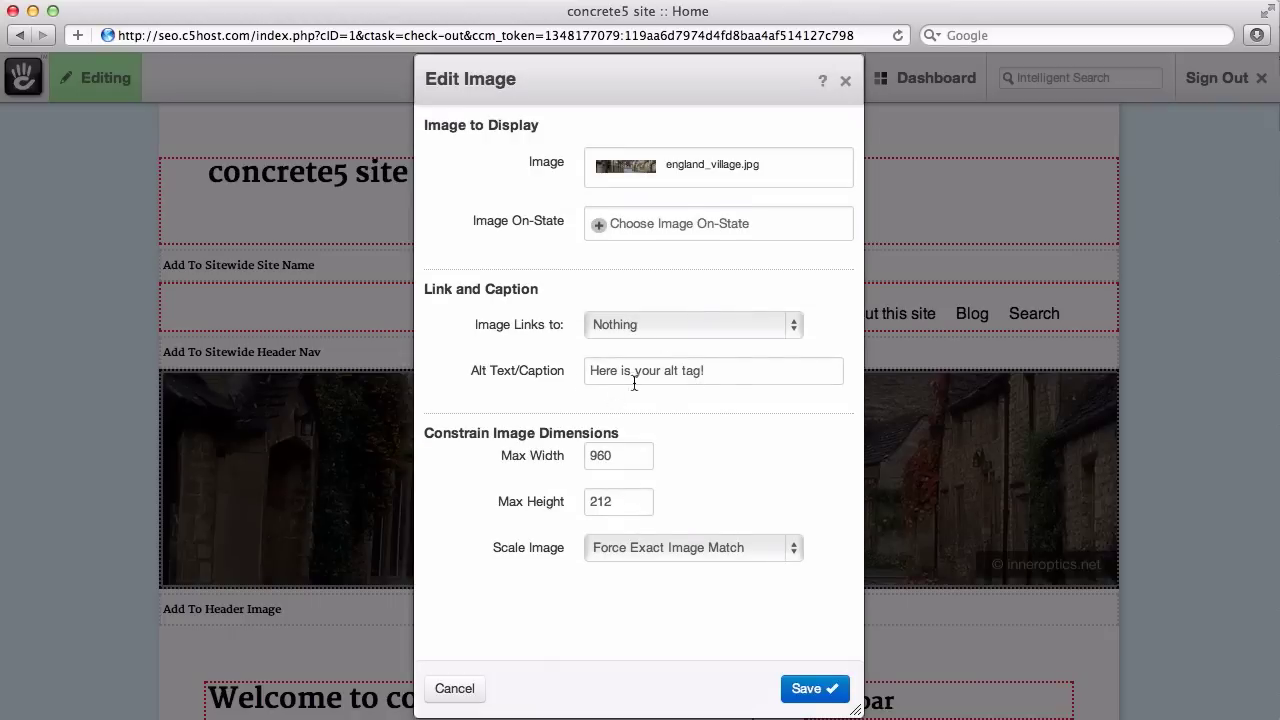
click(736, 370)
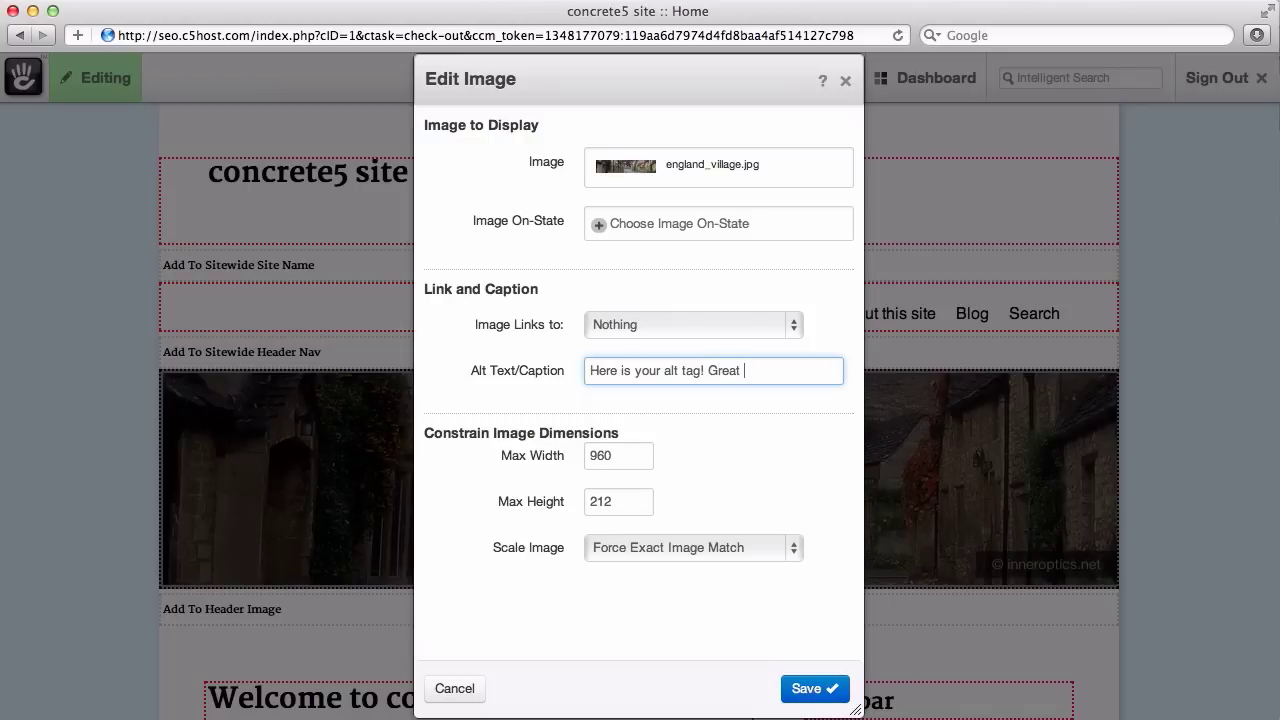
click(814, 689)
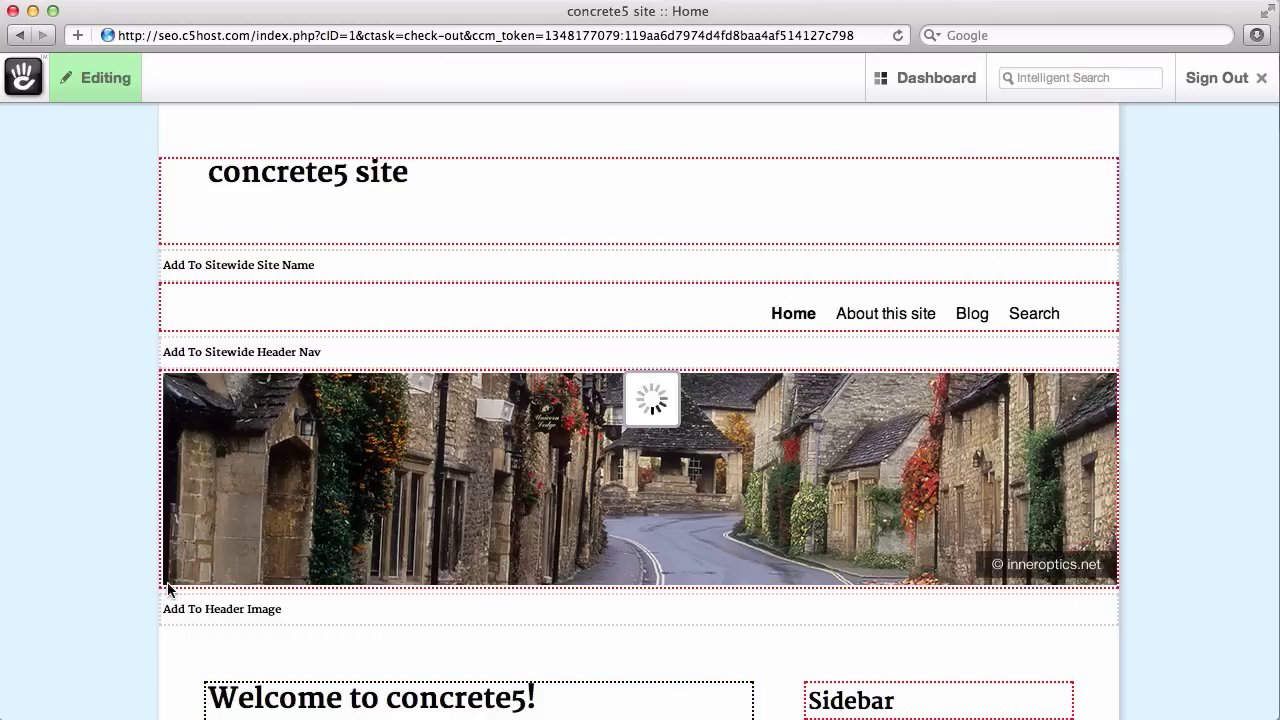
Edit the welcome content block and open the Stonehenge image's properties
scroll(166, 591, down, 5)
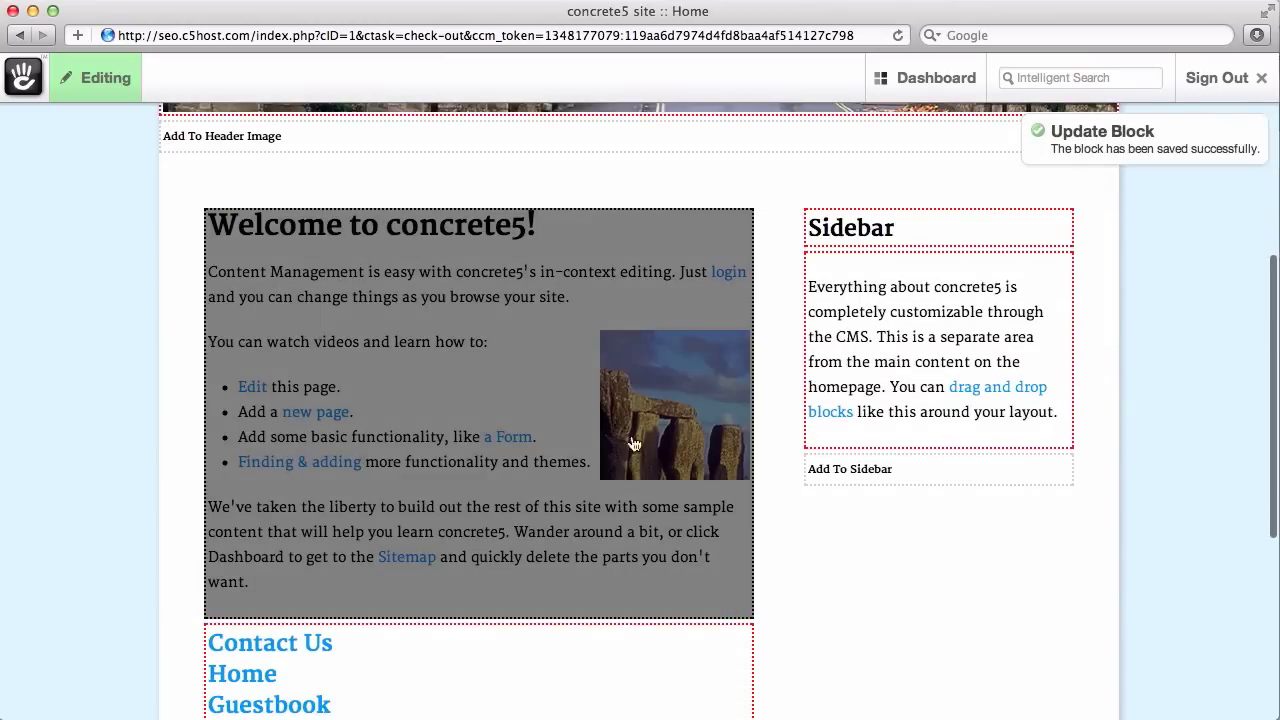
click(381, 405)
click(395, 434)
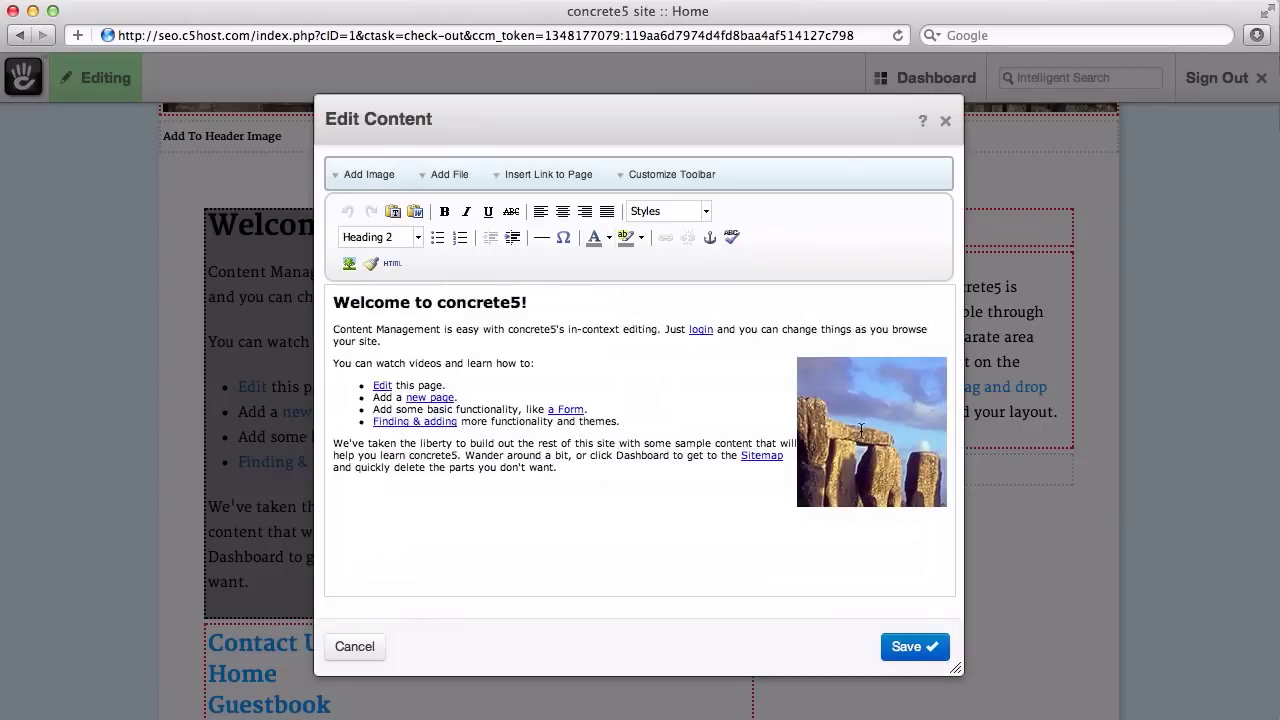
click(856, 361)
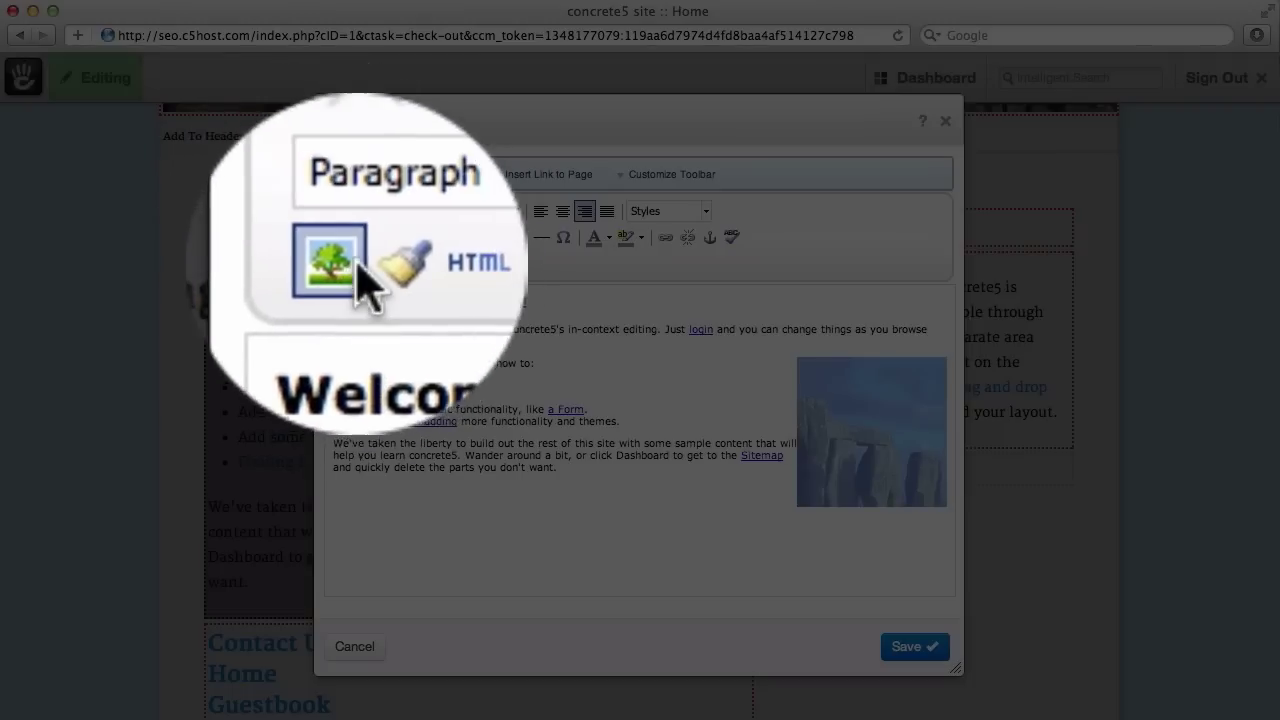
click(349, 264)
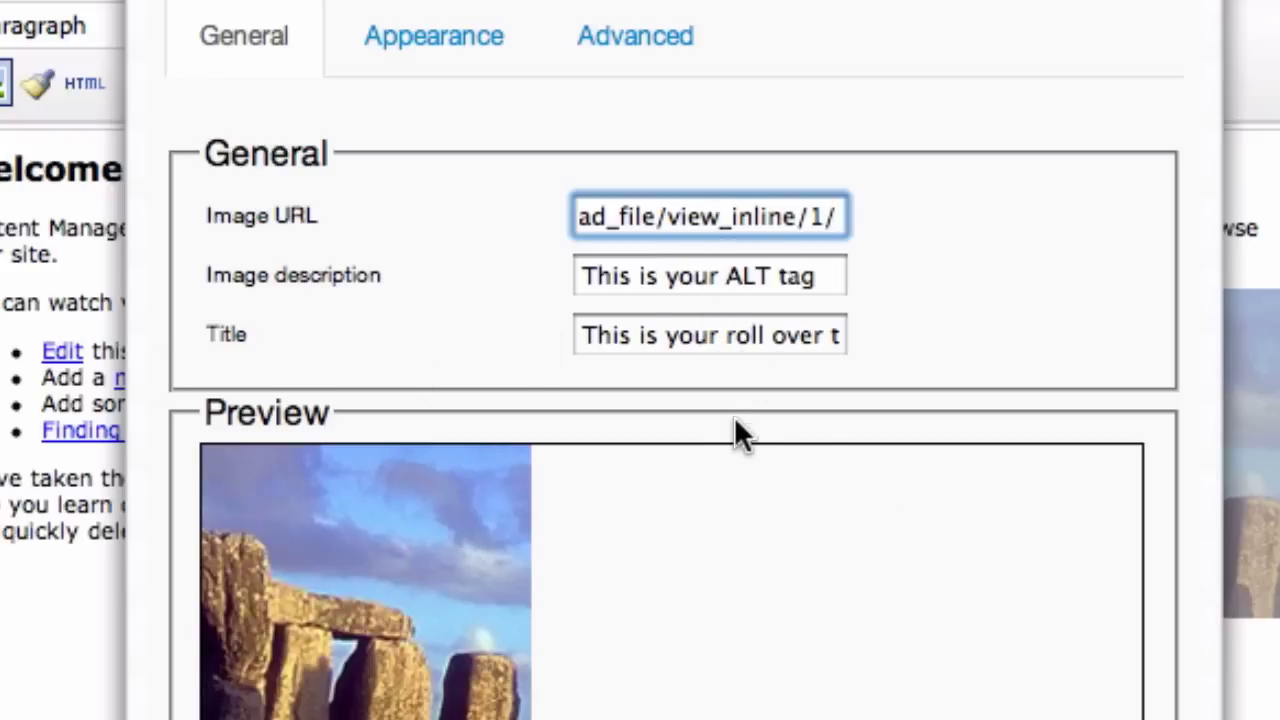
Change the image's rollover title to 'Roll over text!' and save the content block
click(678, 335)
key(super+a)
text(Roll ove)
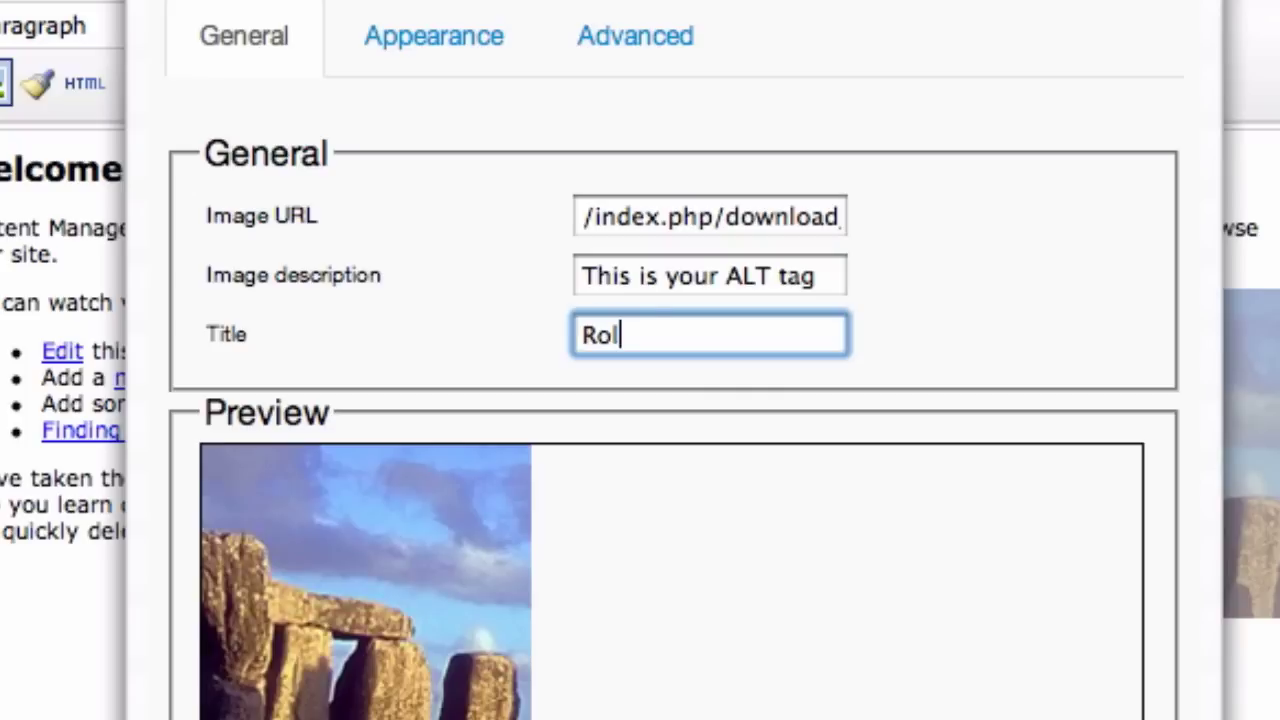
text(r test!)
key(BackSpace)
key(BackSpace)
key(BackSpace)
text(xt!)
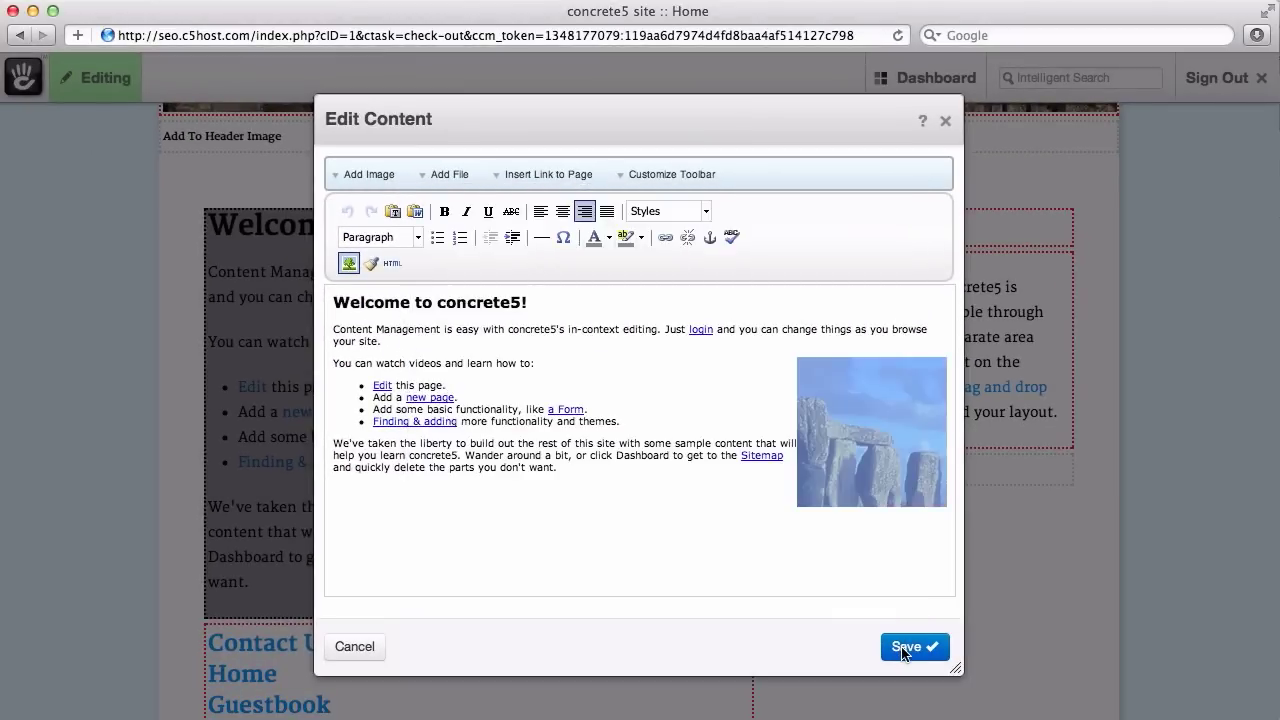
click(906, 649)
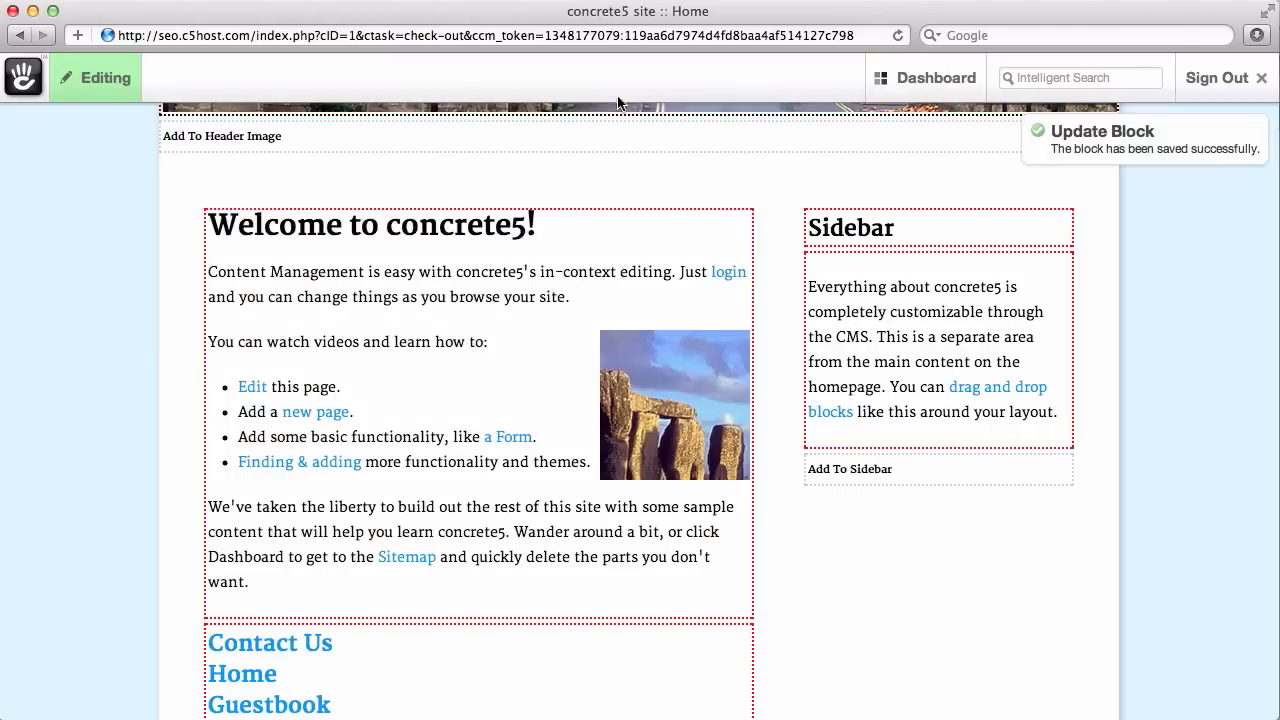
Publish the homepage edits
click(108, 80)
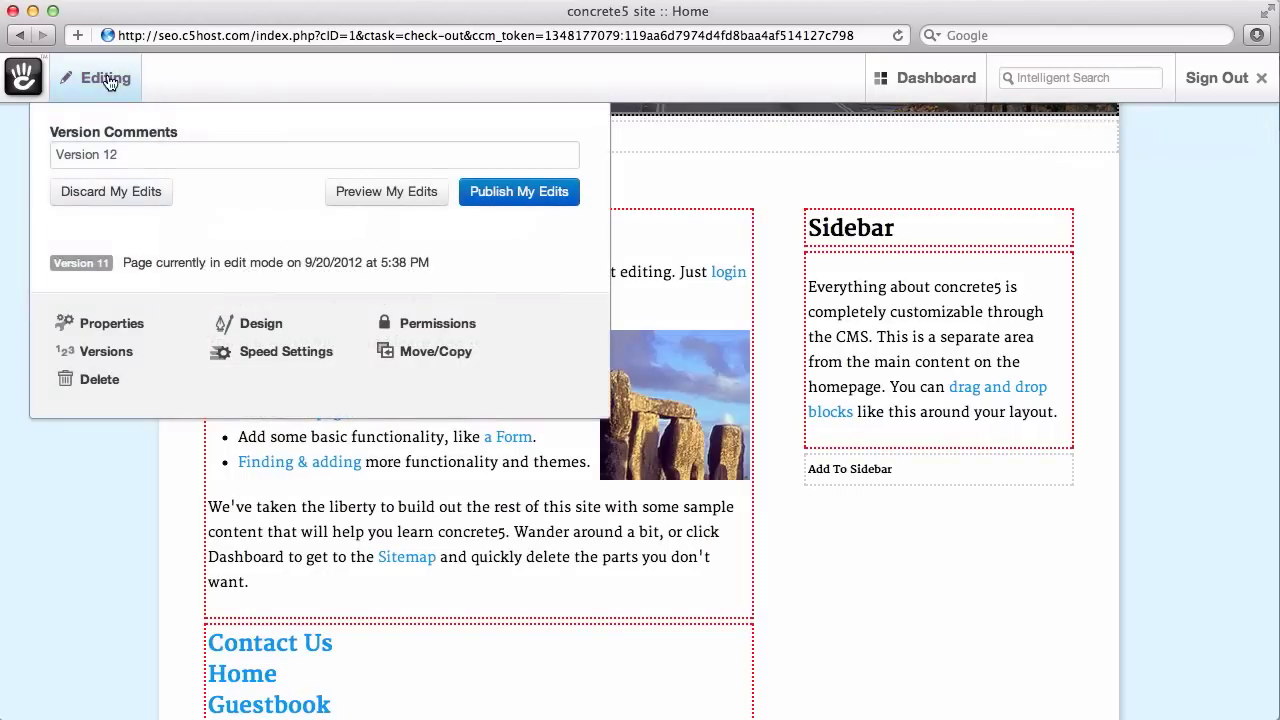
click(515, 191)
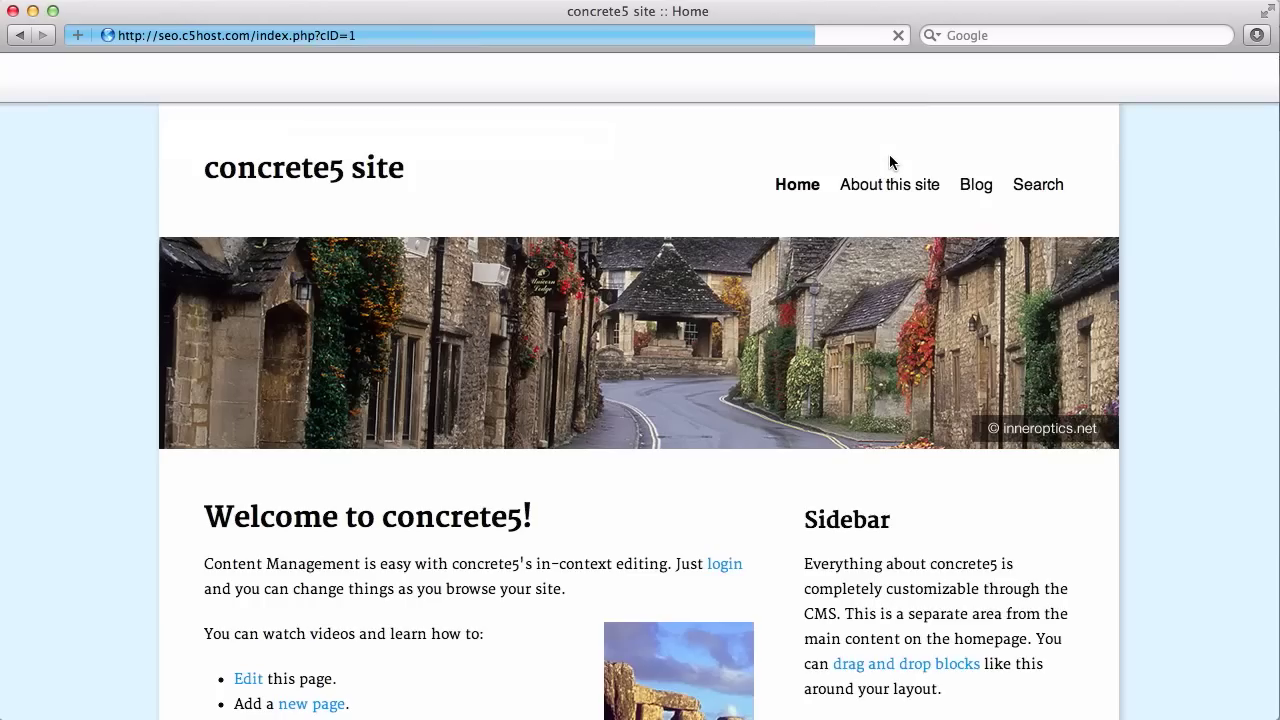
scroll(797, 554, down, 5)
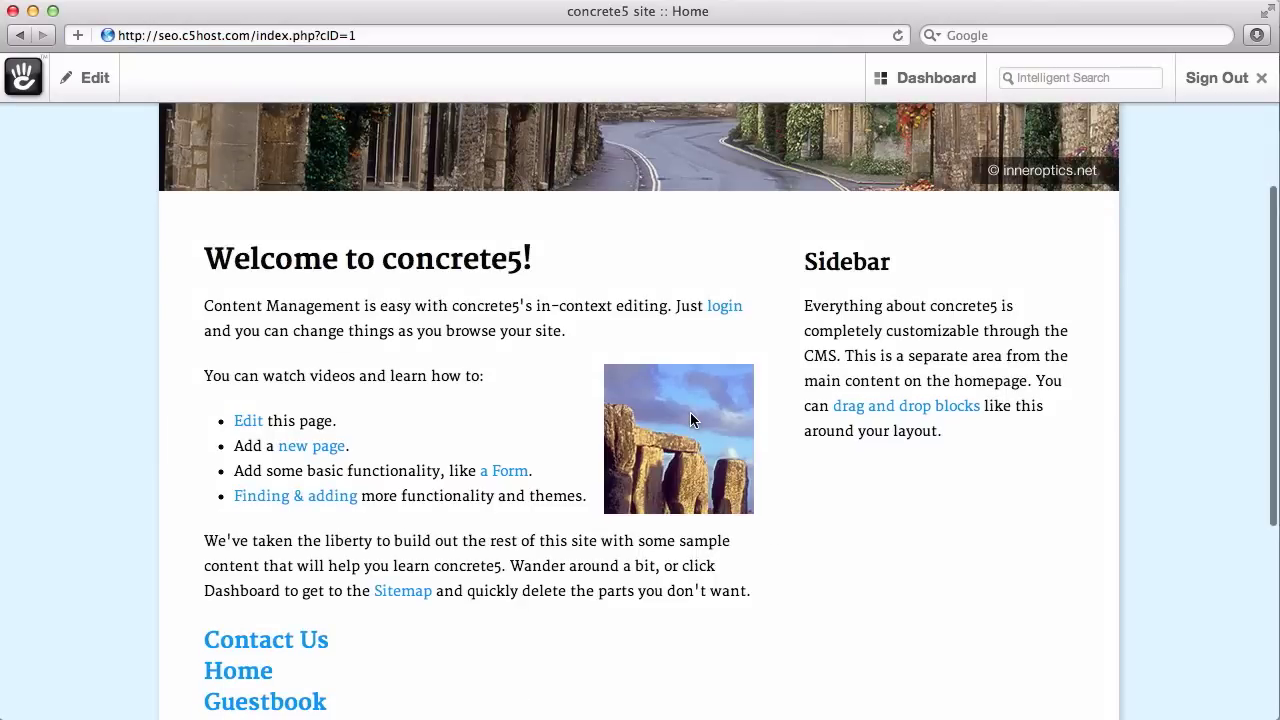
mouse_move(690, 414)
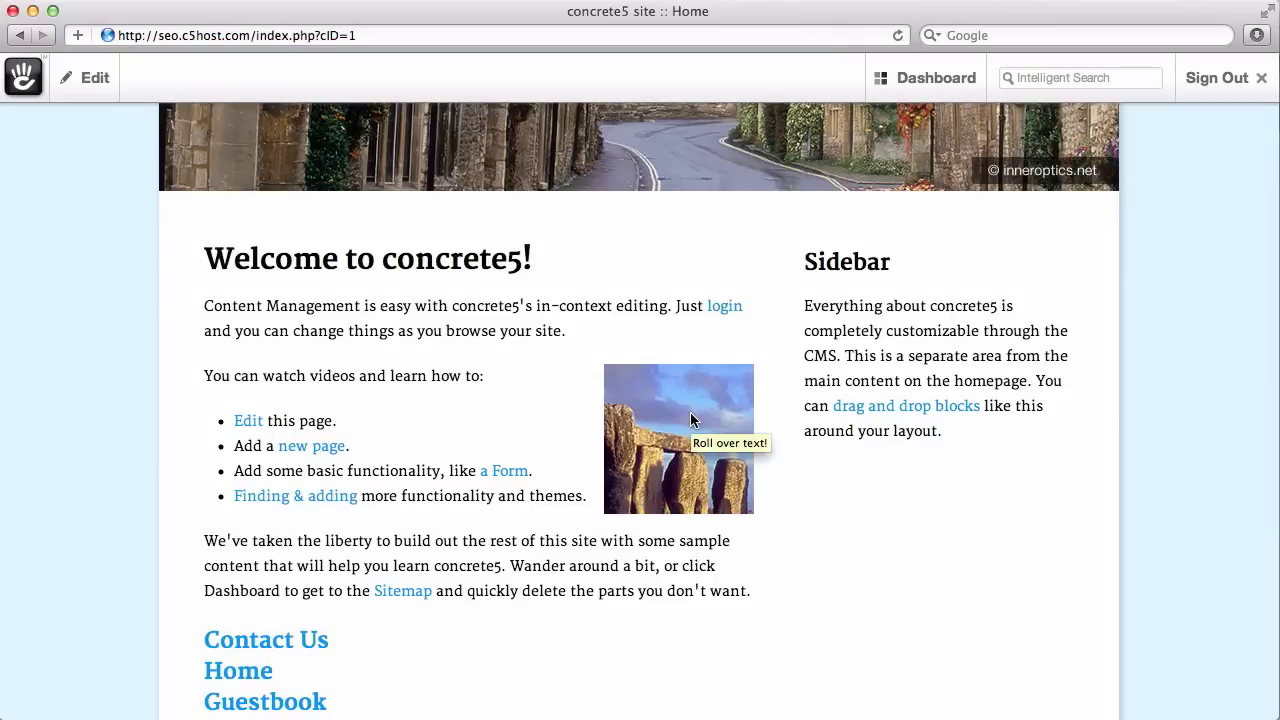
right_click(759, 361)
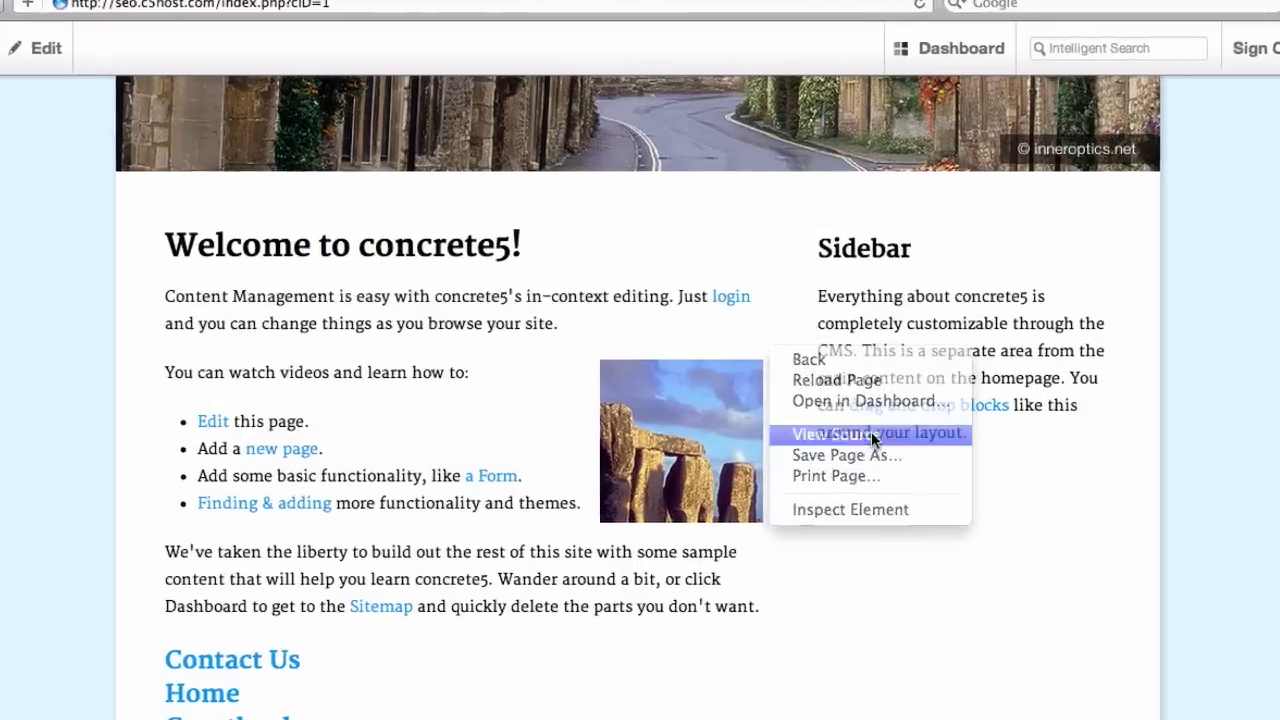
click(828, 514)
scroll(726, 487, down, 15)
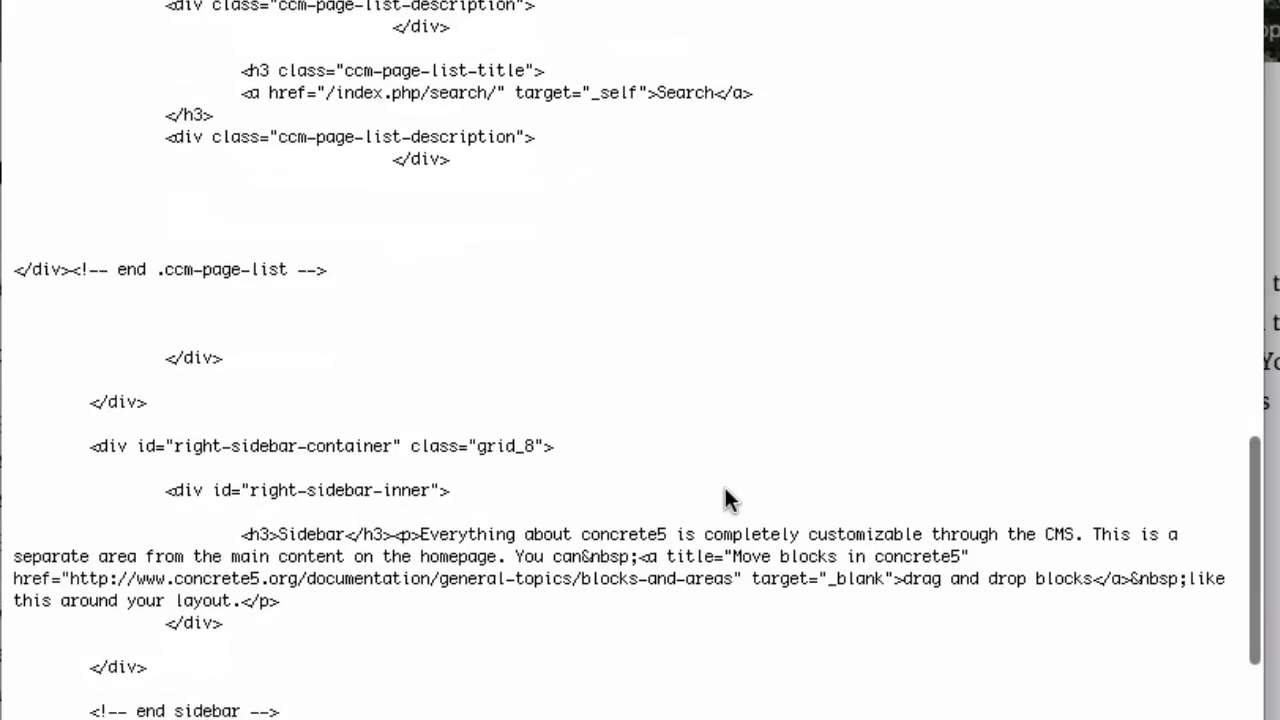
scroll(726, 490, up, 6)
scroll(725, 487, up, 10)
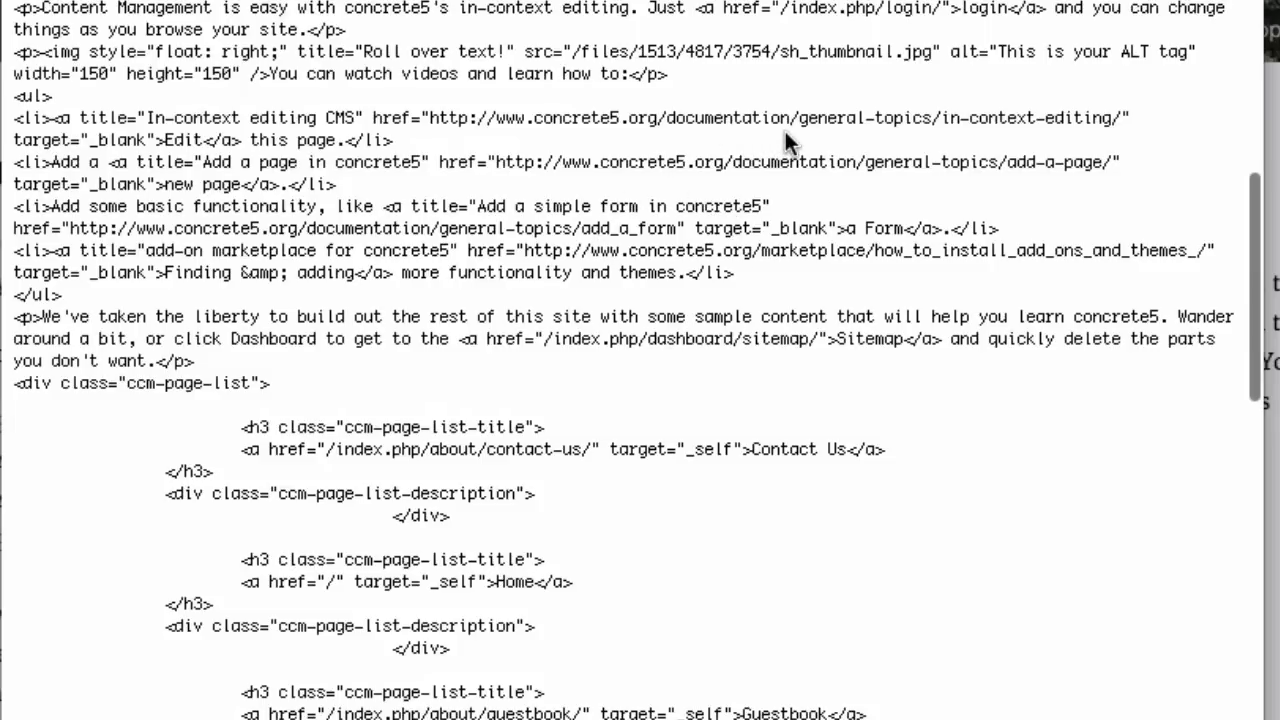
drag(951, 51, 1192, 58)
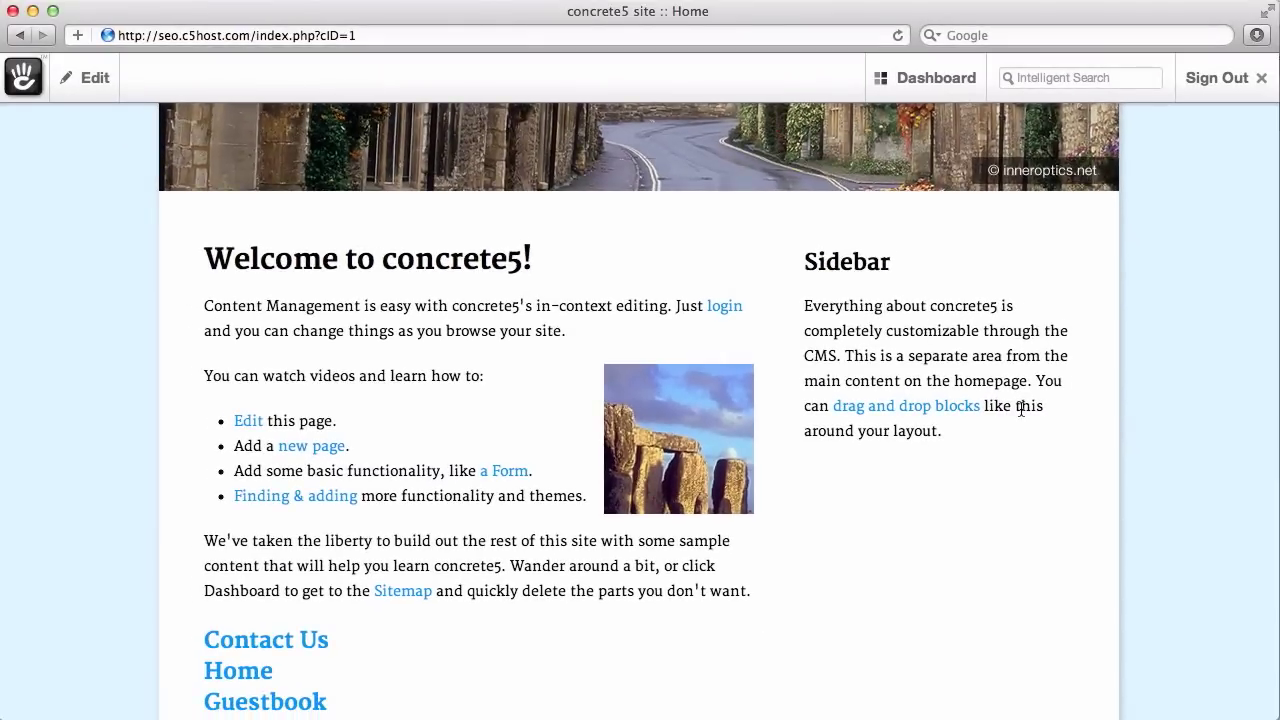
View the Home page's Page Paths settings, close without changes, and go to About this site
scroll(1094, 257, up, 5)
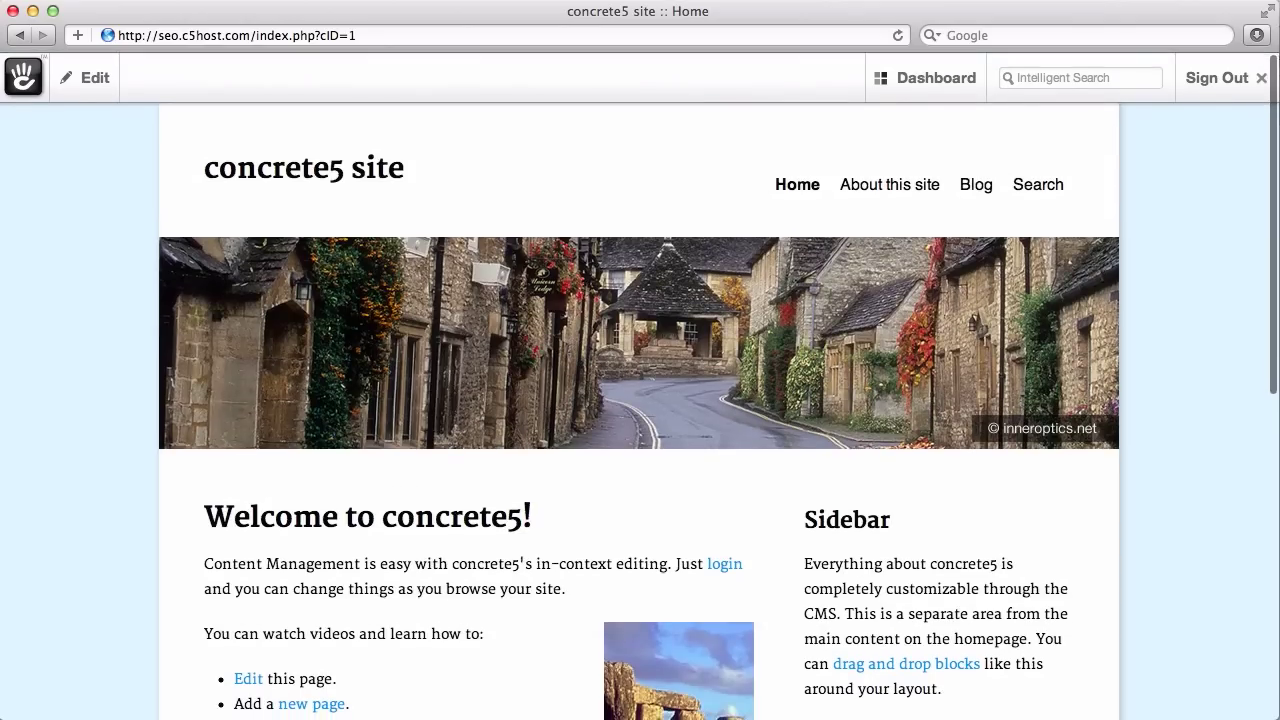
click(88, 78)
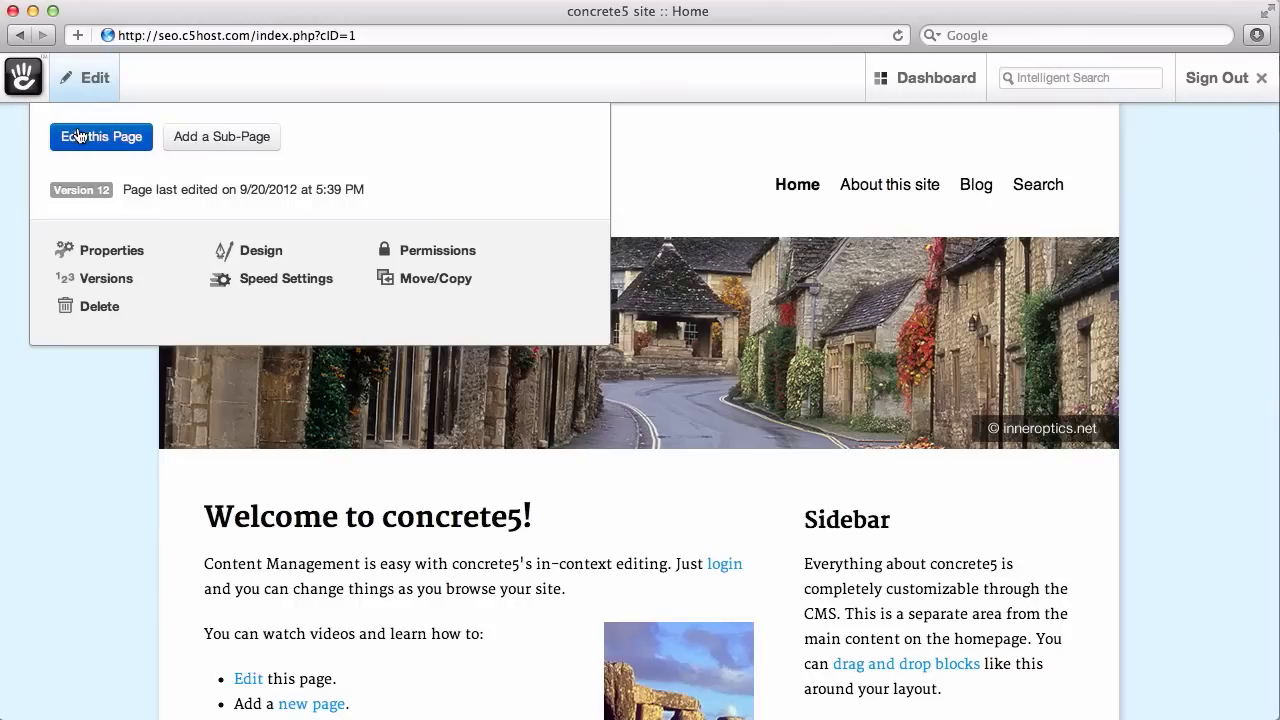
click(112, 251)
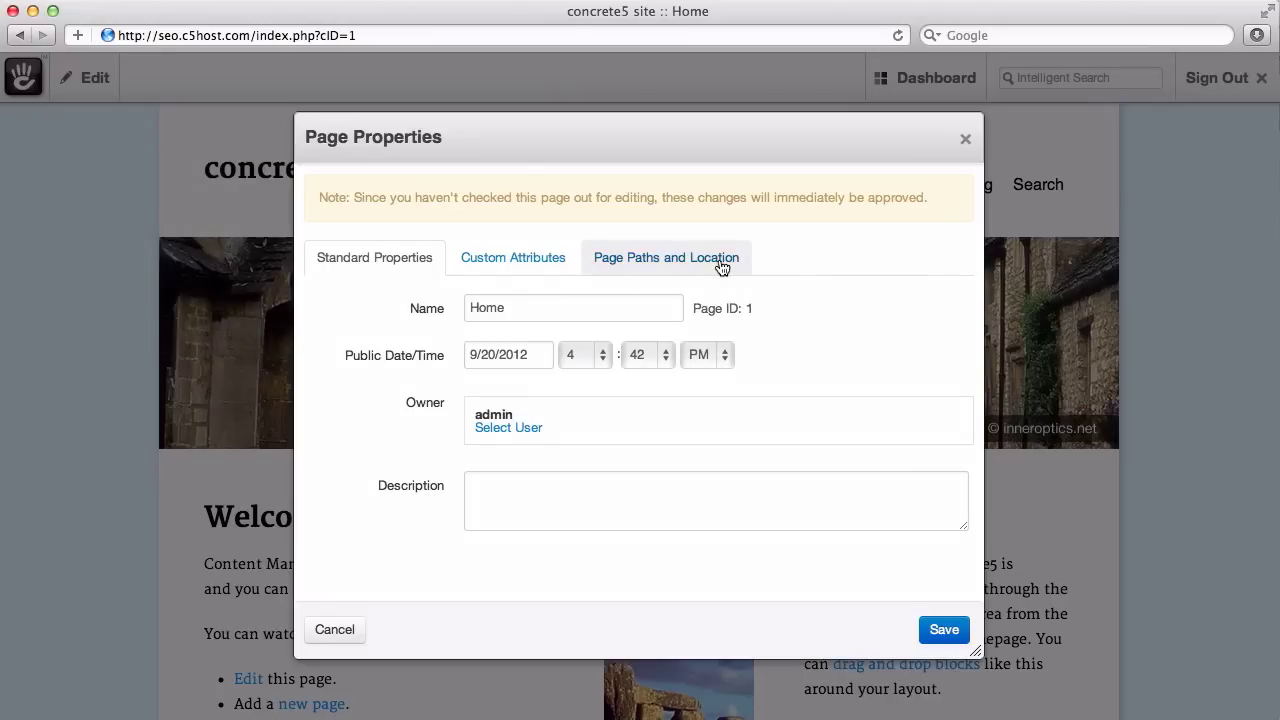
click(720, 263)
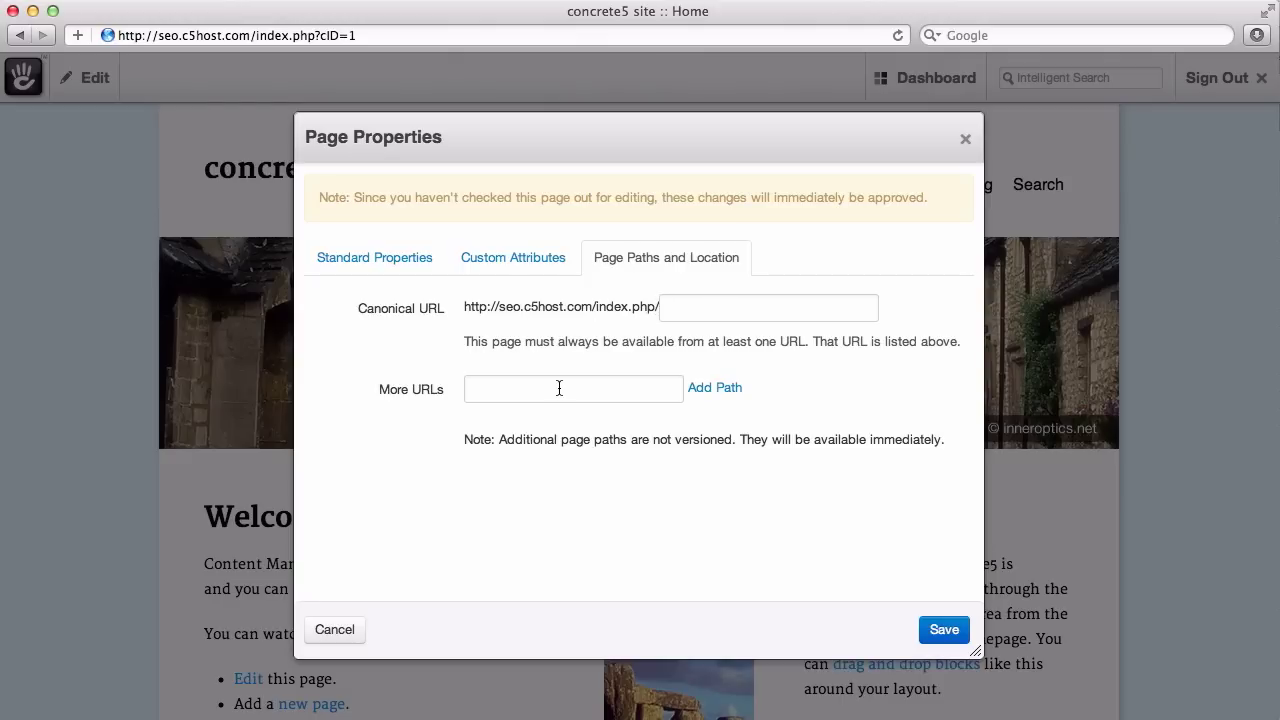
click(966, 139)
click(905, 190)
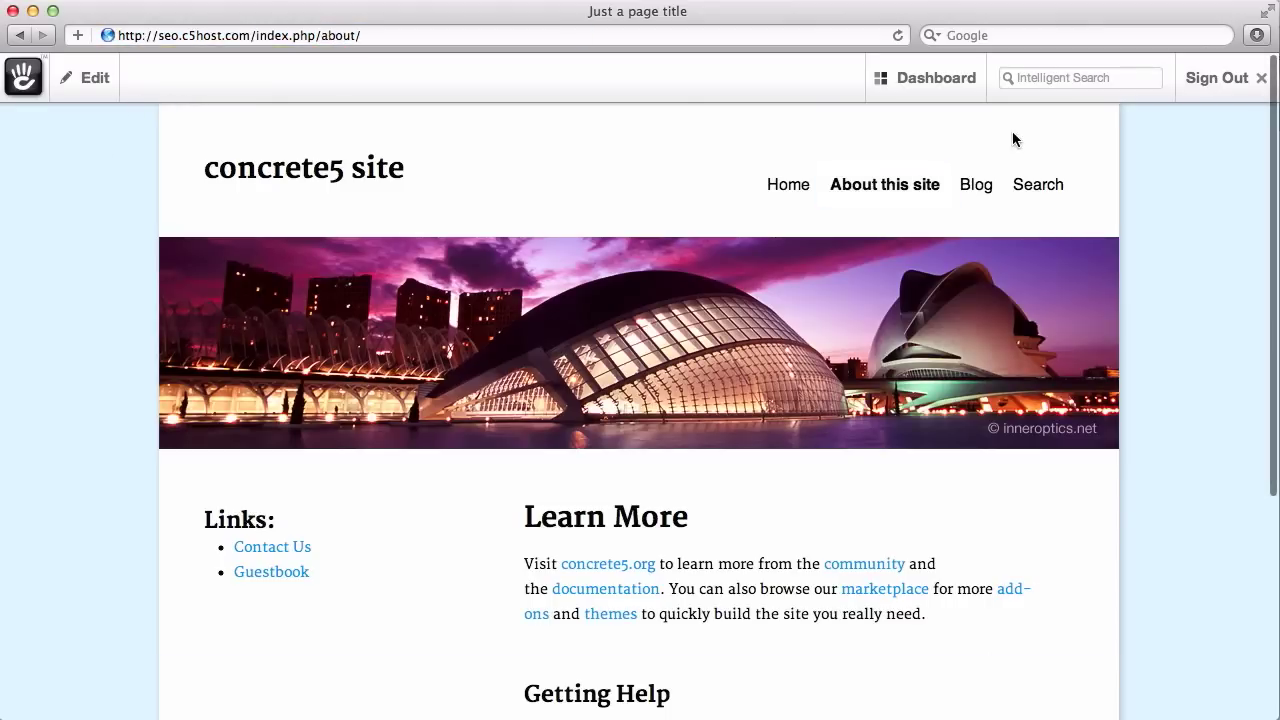
Search 'prett' to reach Pretty URLs, enable and save them, then return to the website
click(1046, 77)
text(prett)
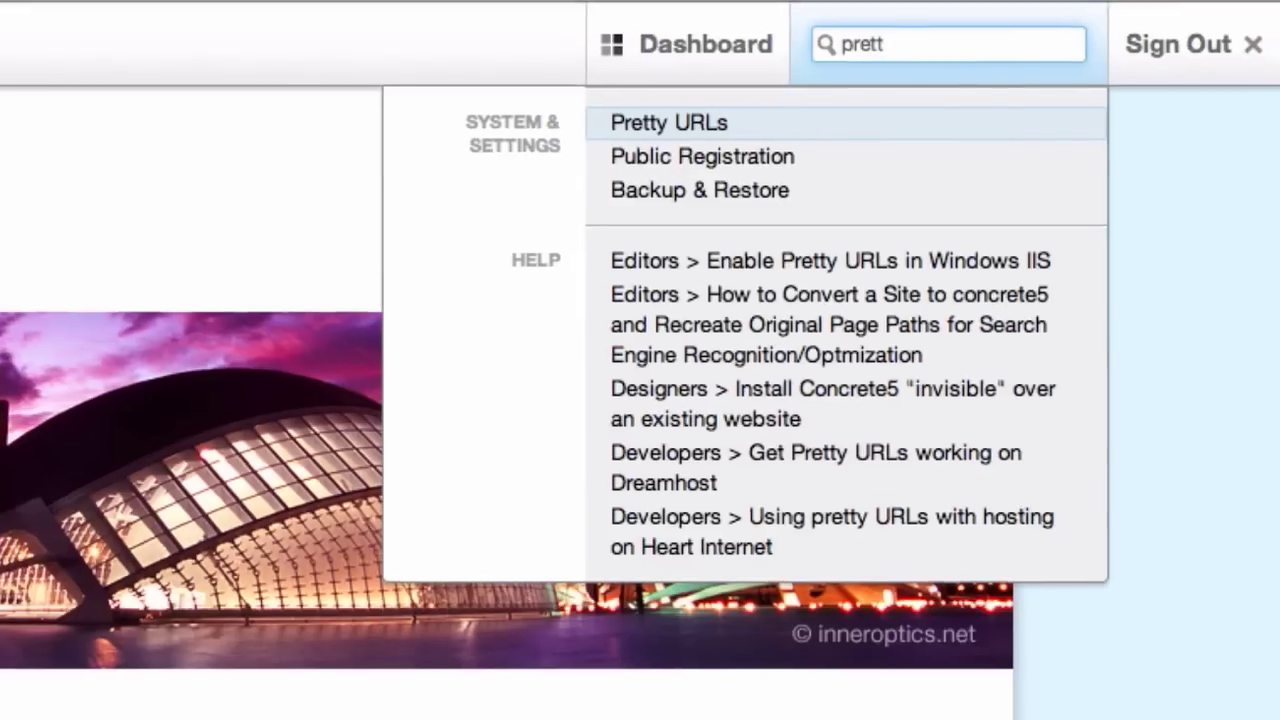
key(Return)
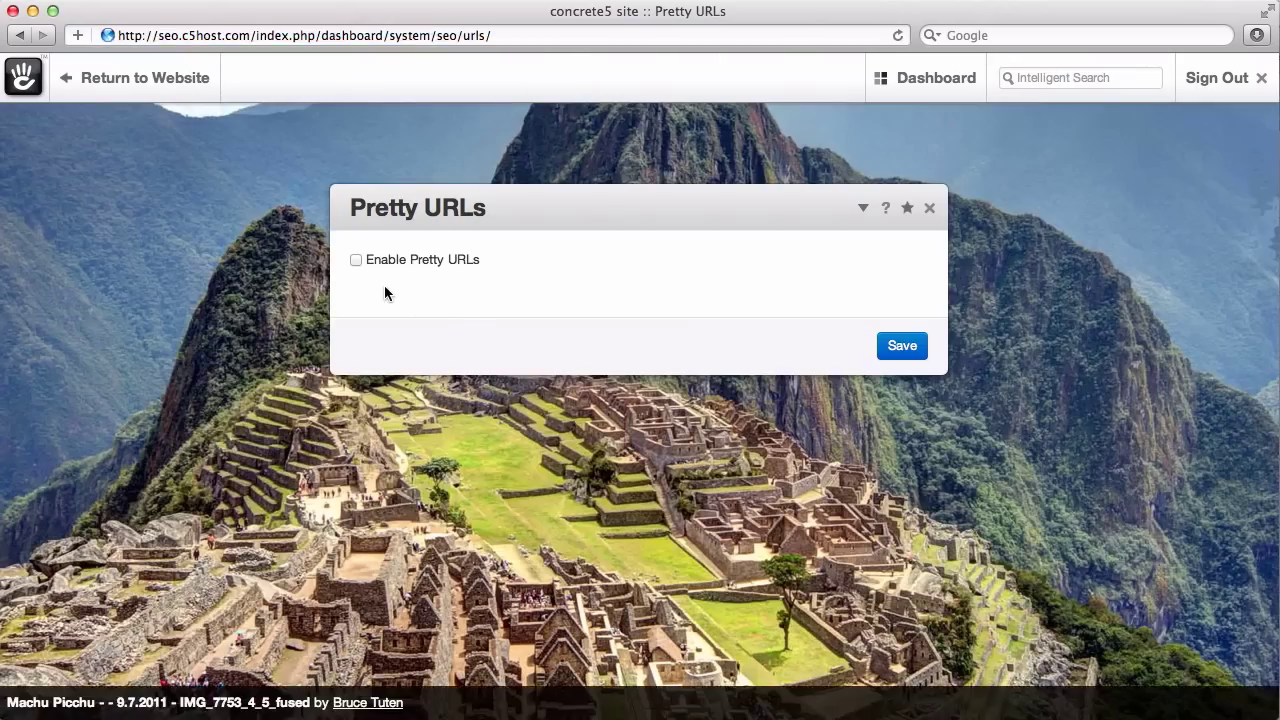
click(357, 263)
click(902, 352)
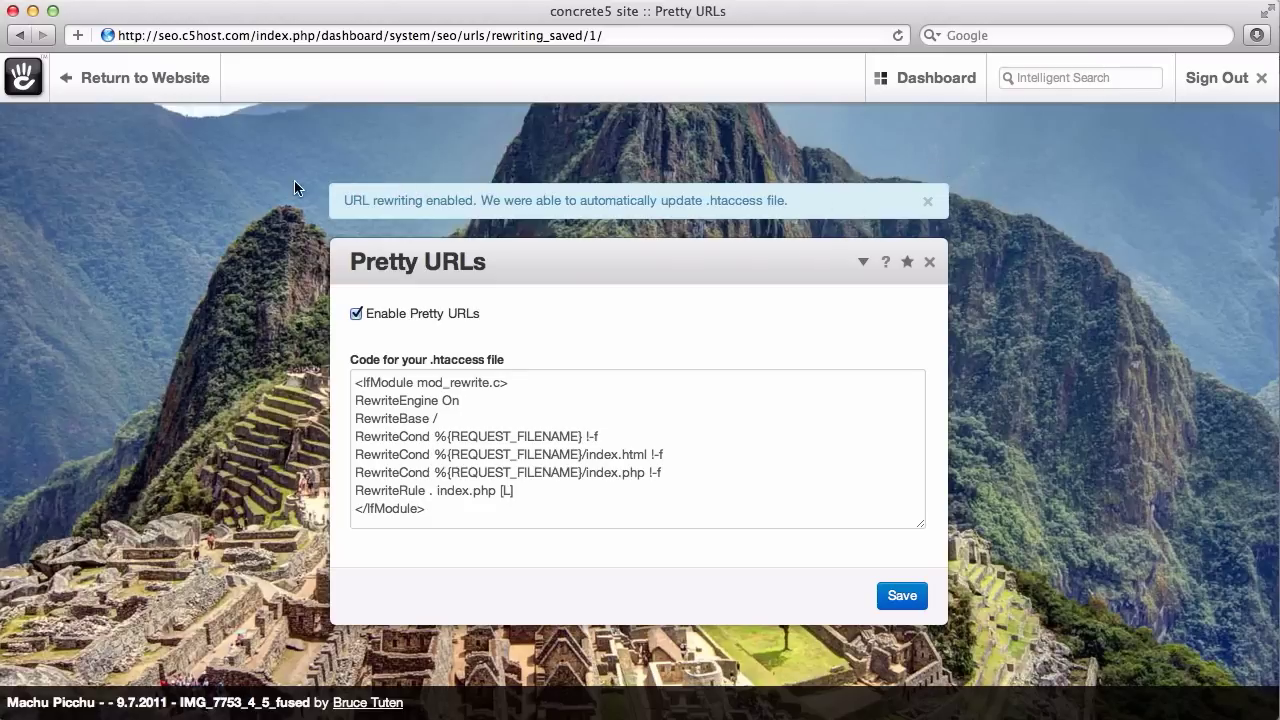
click(120, 80)
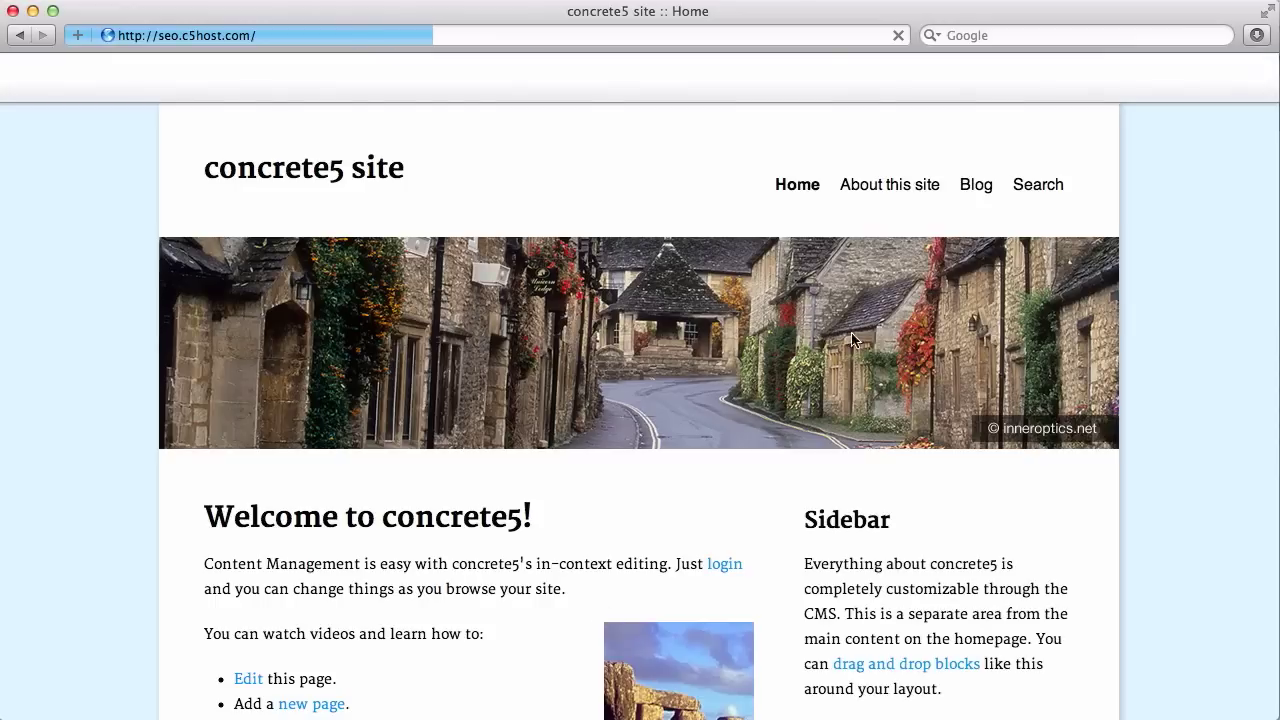
Open the About this site page's Page Paths and Location properties
click(924, 192)
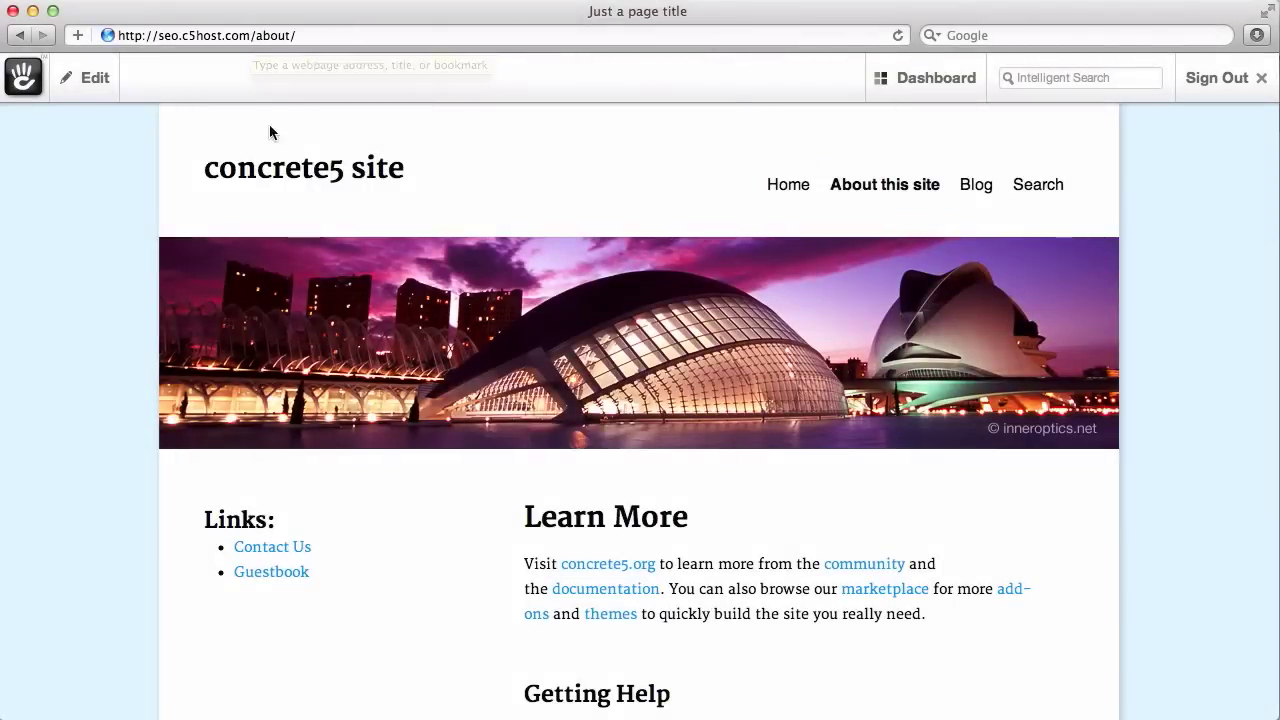
mouse_move(86, 93)
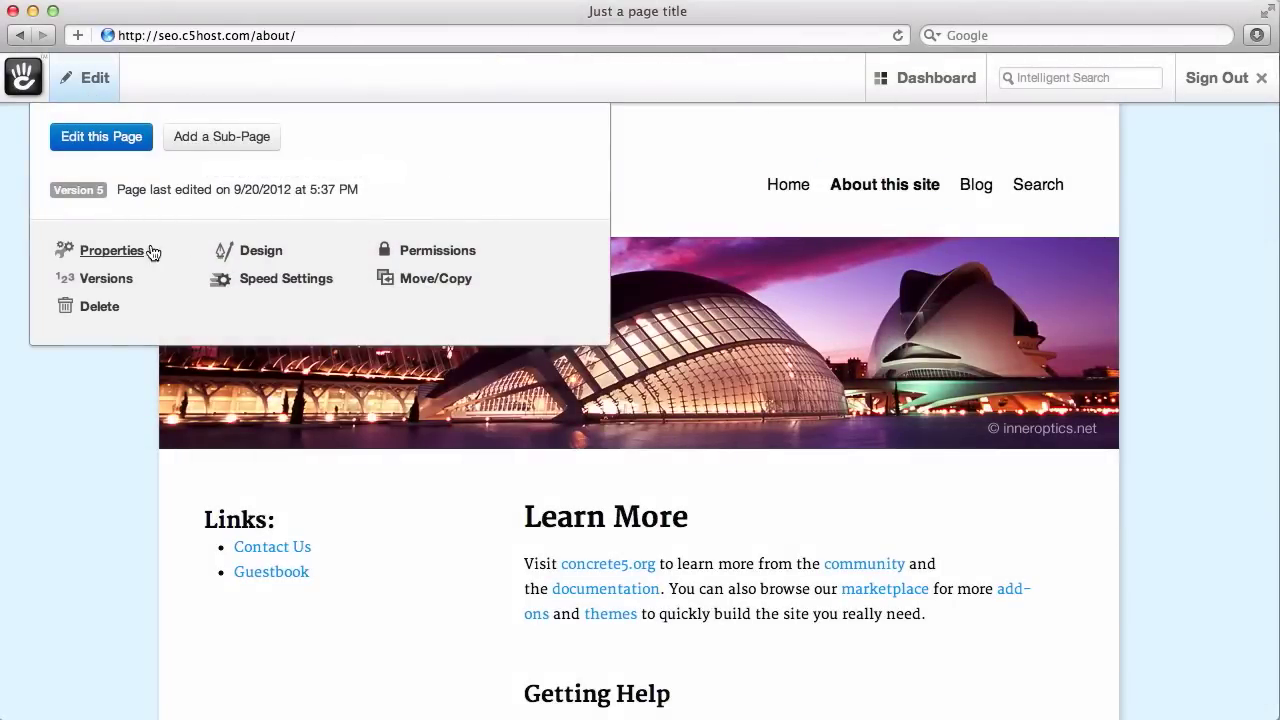
click(116, 262)
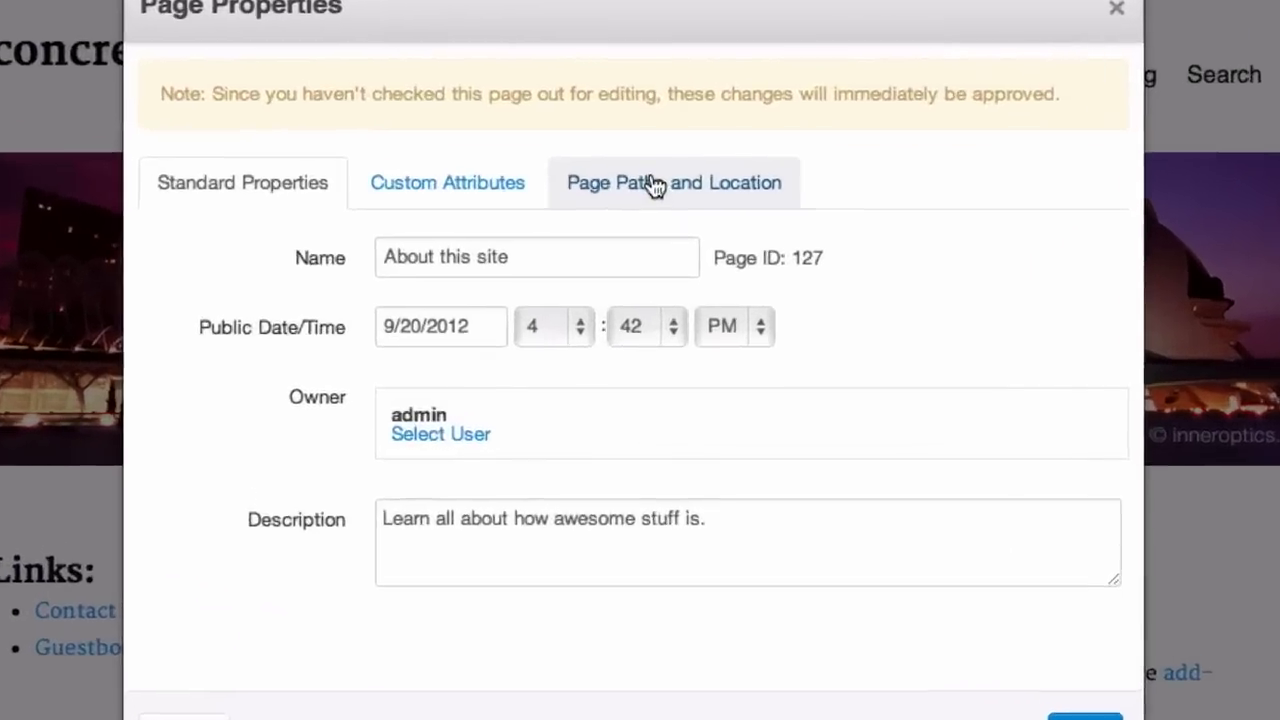
click(650, 259)
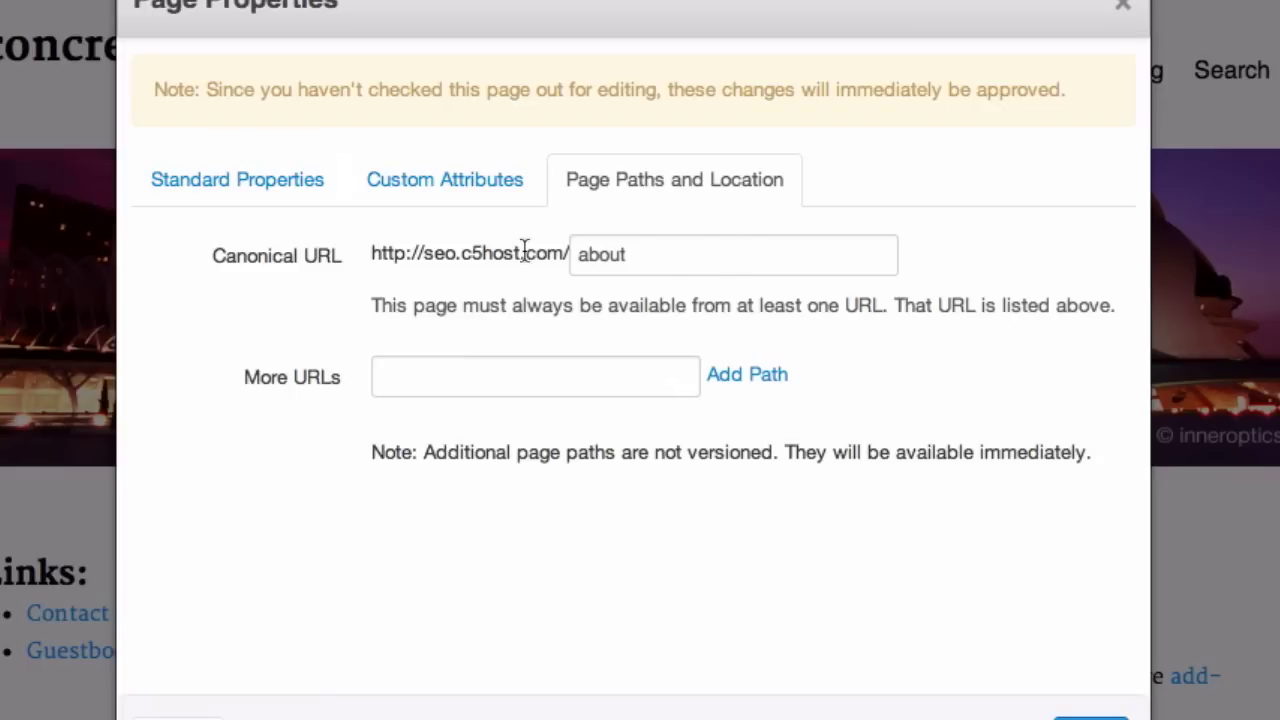
Add the extra URL paths about_us and learn_all_about_us and save
click(534, 380)
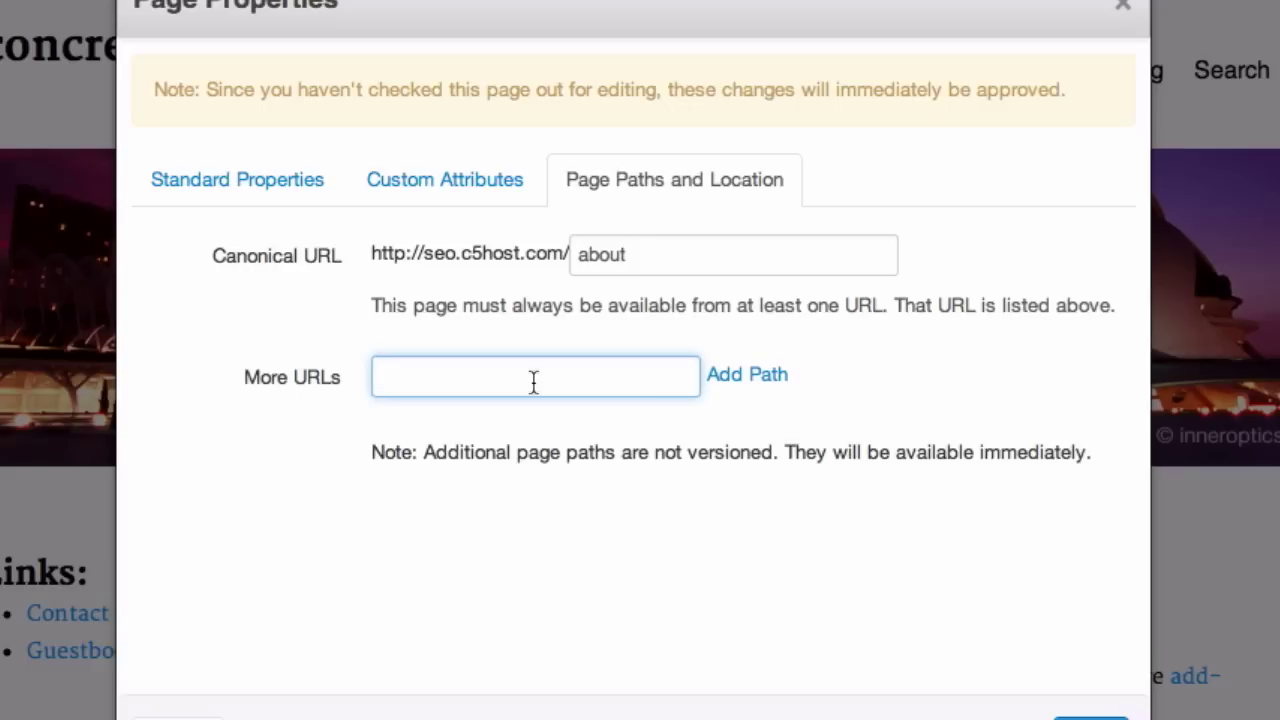
text(about_us)
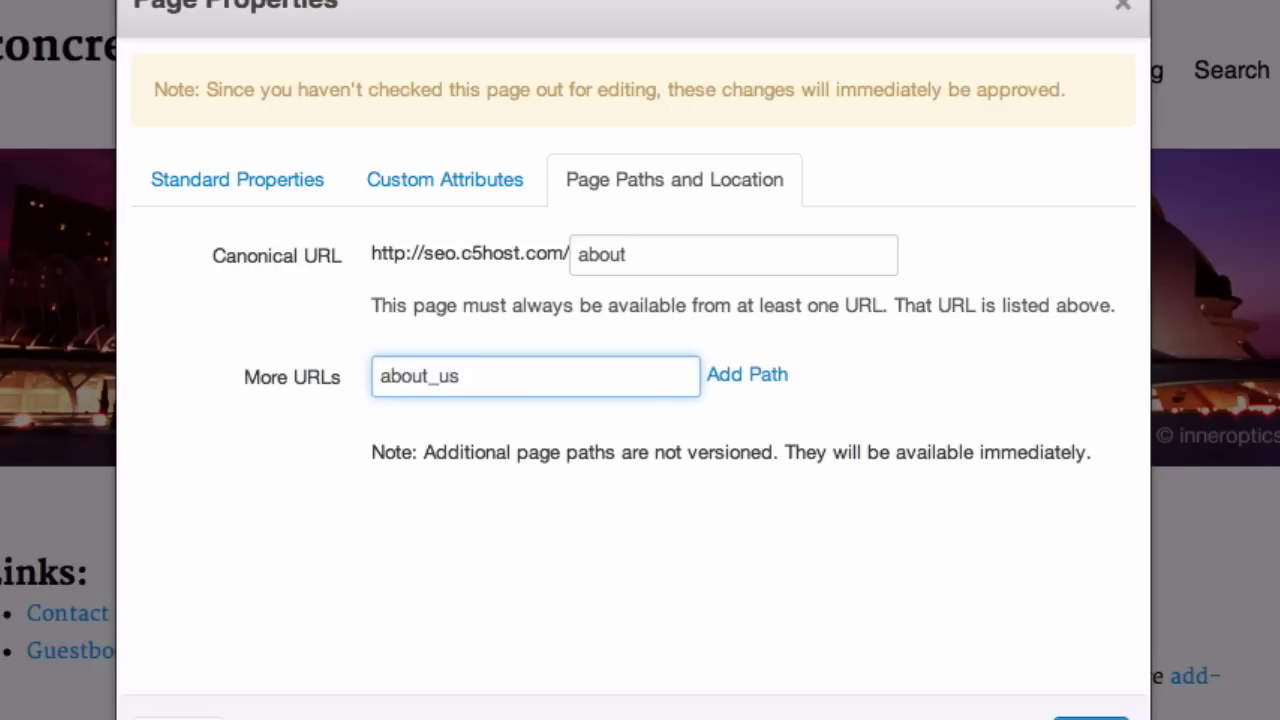
click(766, 378)
click(477, 447)
text(learn_all_about_us)
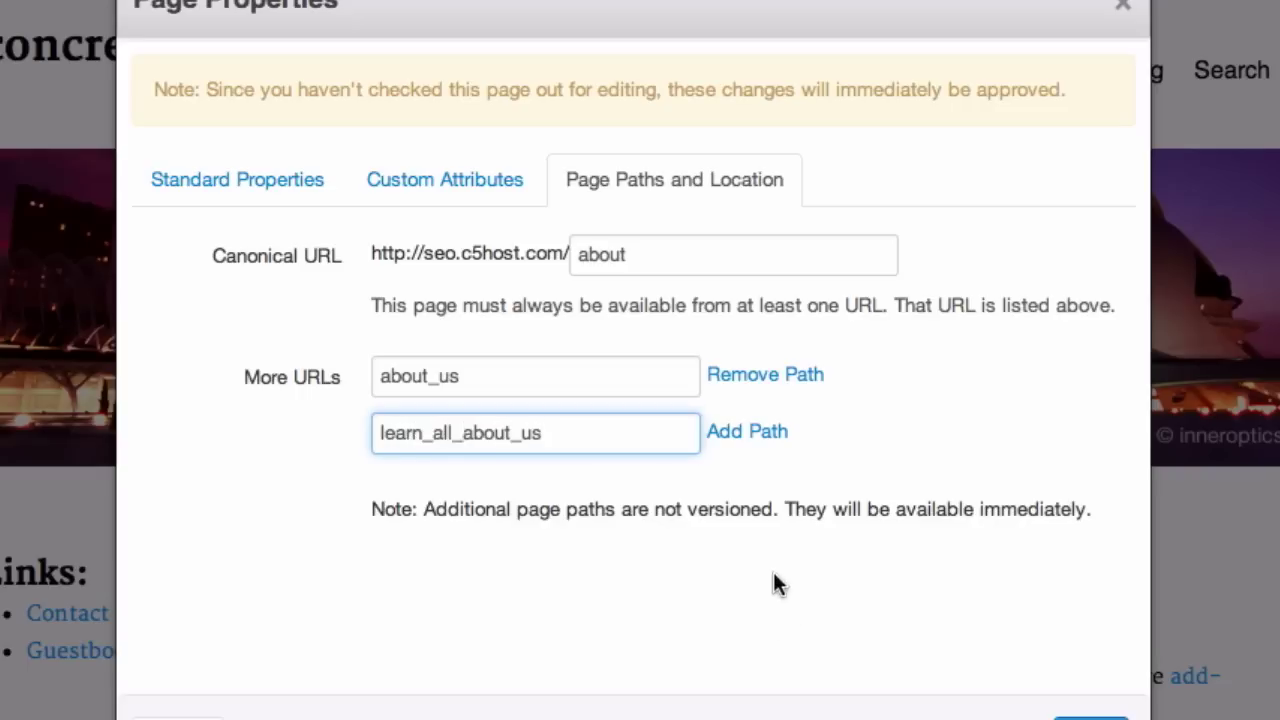
click(748, 432)
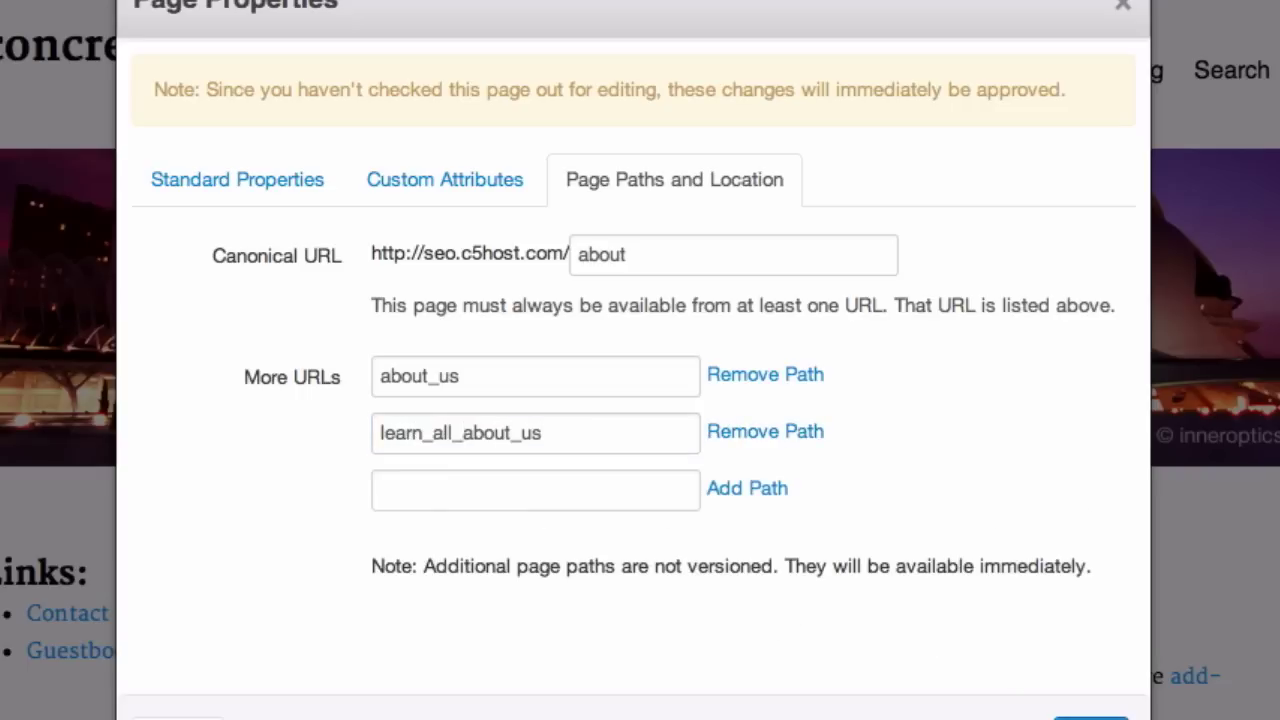
click(1090, 717)
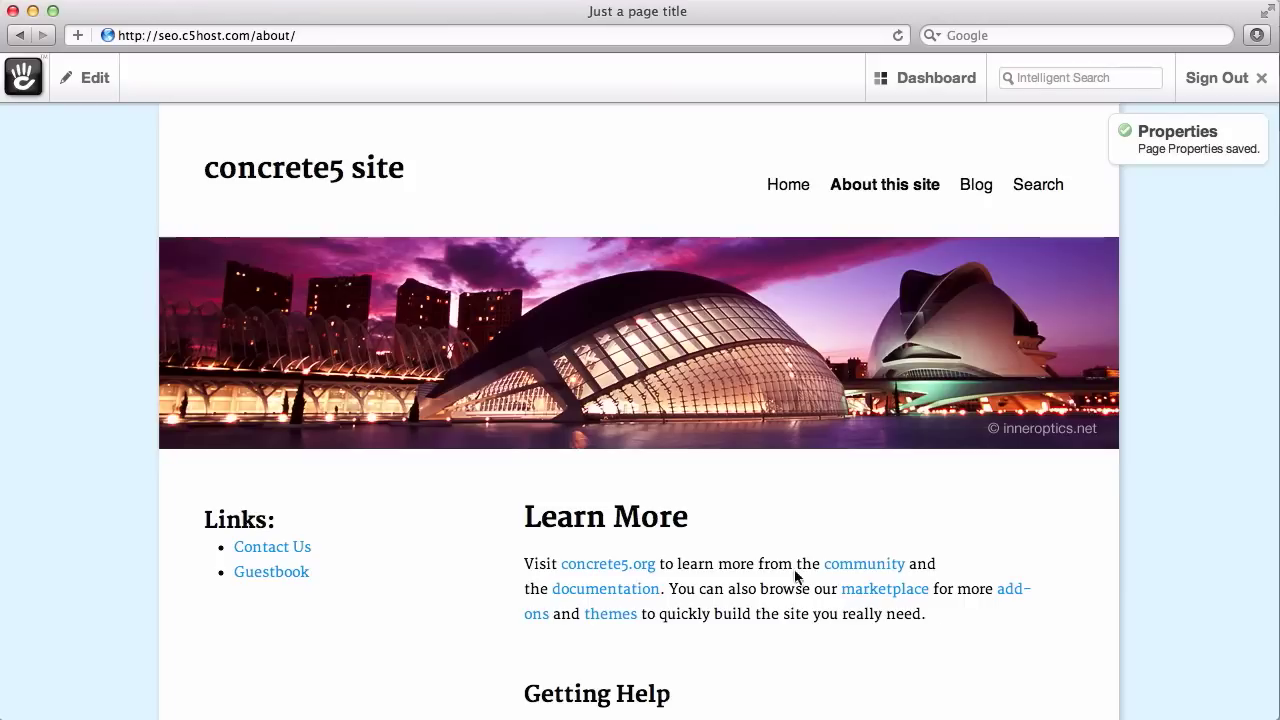
Load /about_us to confirm it shows the About page, then search admin tools for 'bulk'
click(299, 39)
key(BackSpace)
text(_u)
text(s)
key(Return)
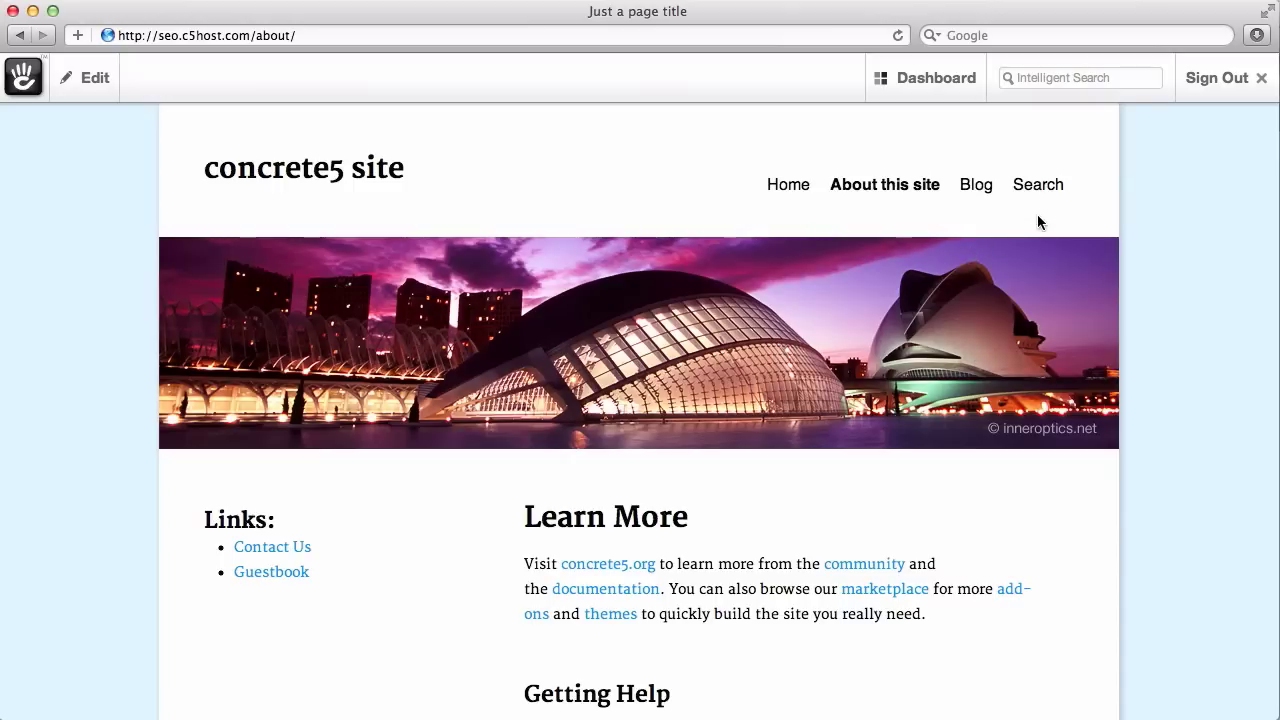
click(1090, 85)
text(bulk)
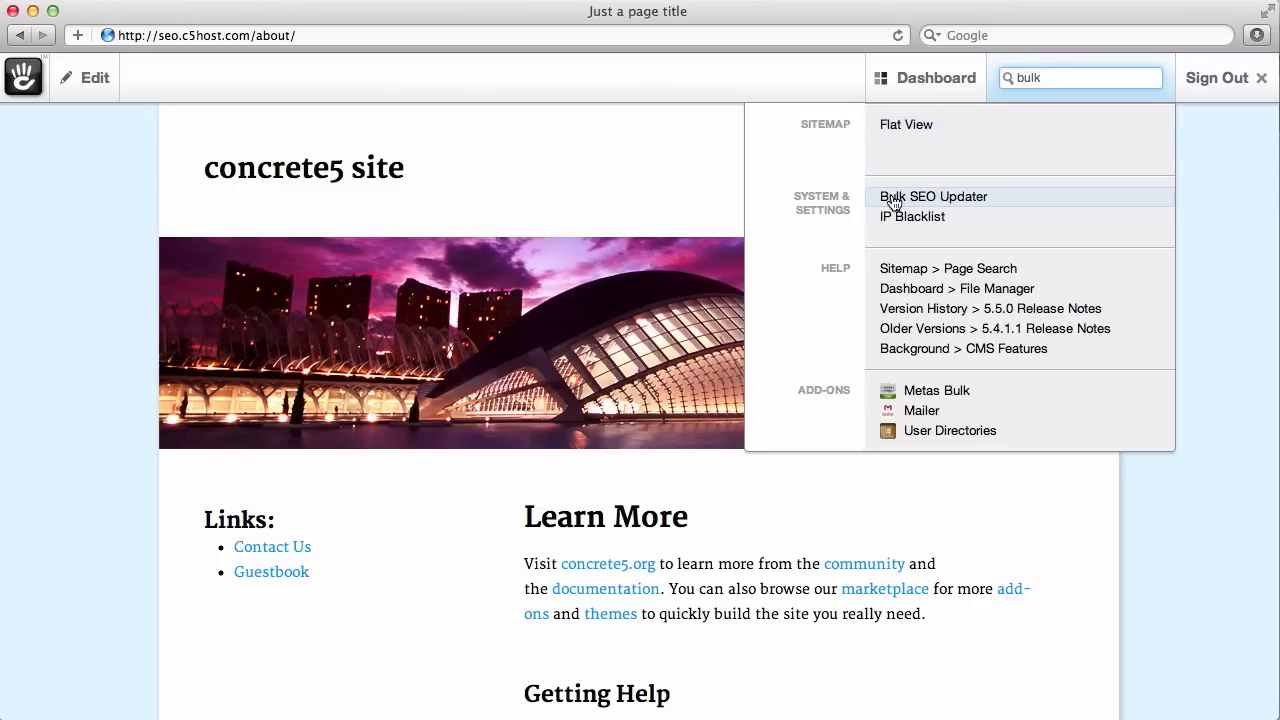
Launch the Bulk SEO Updater, browse its page list, and briefly expand then collapse Advanced Search
click(893, 199)
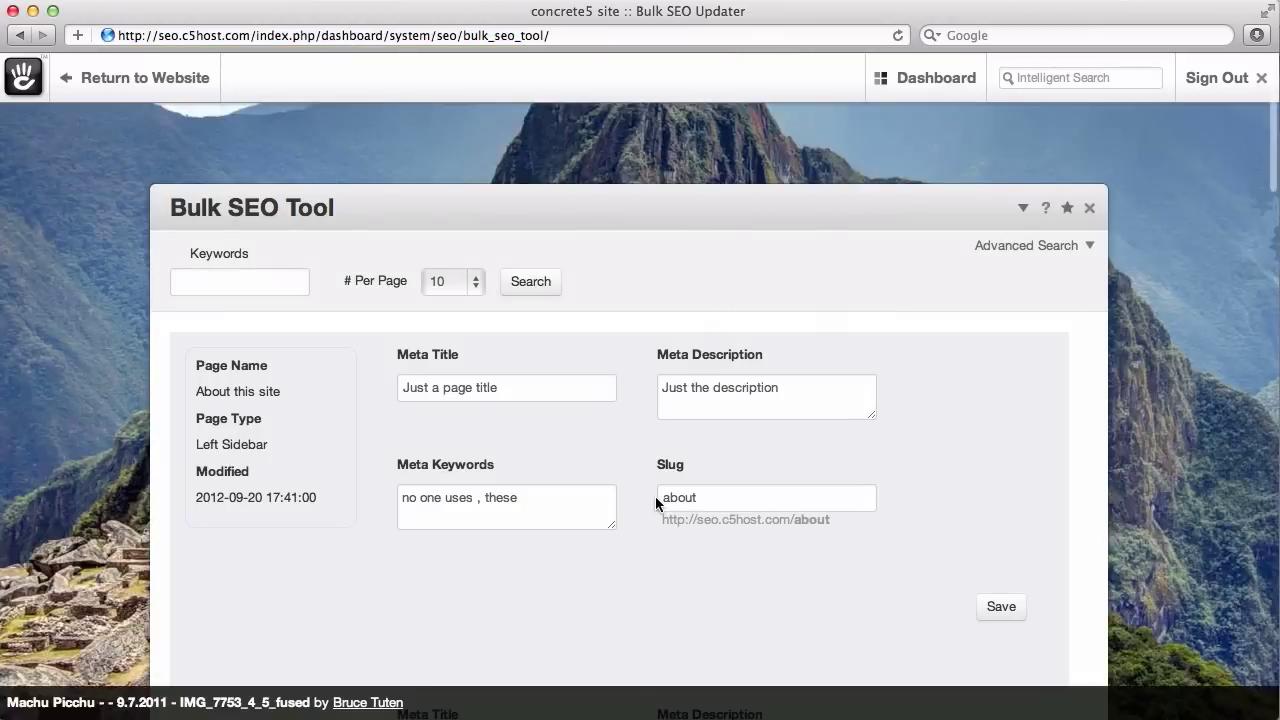
scroll(650, 540, down, 5)
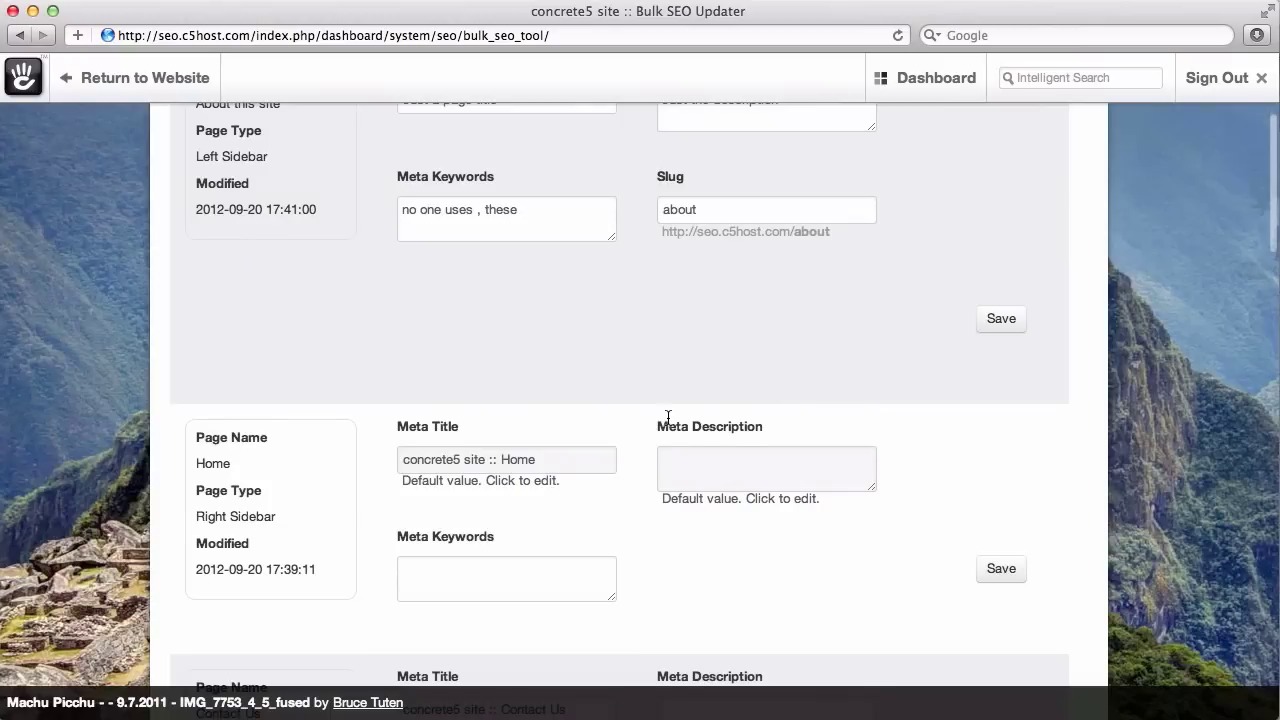
scroll(668, 418, down, 3)
scroll(668, 418, down, 4)
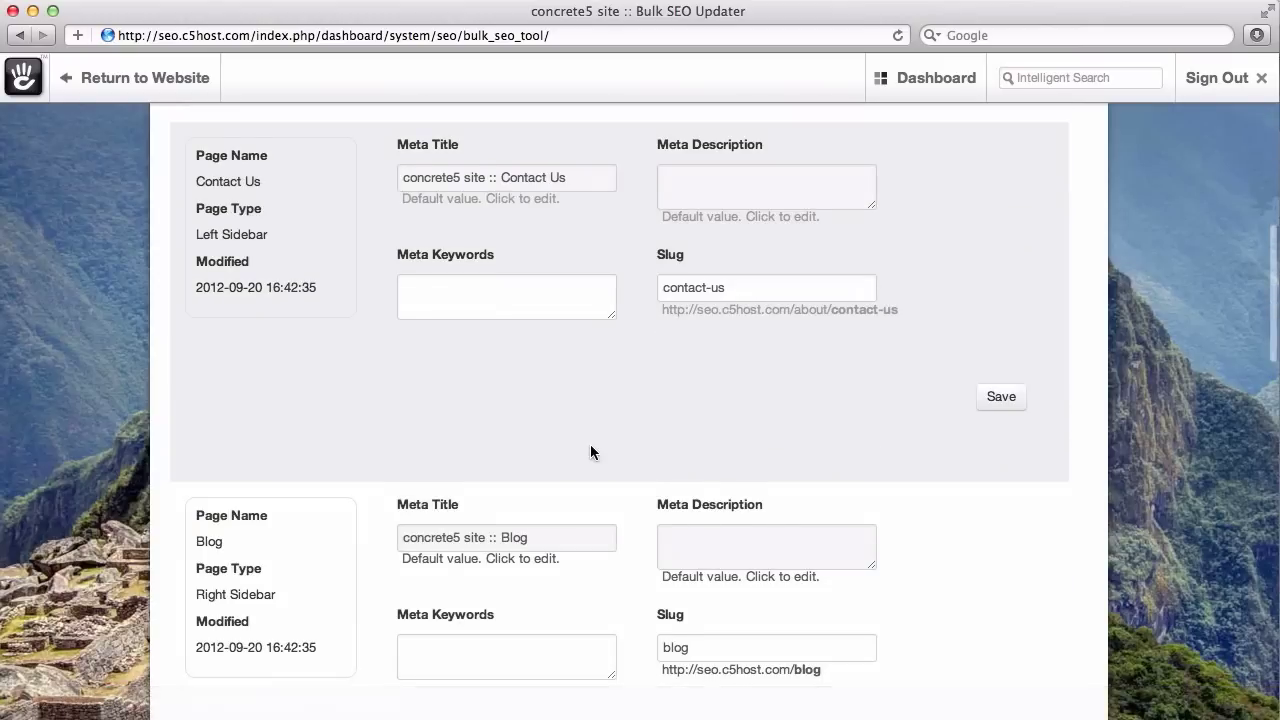
scroll(590, 444, down, 5)
scroll(590, 452, down, 3)
scroll(590, 452, up, 15)
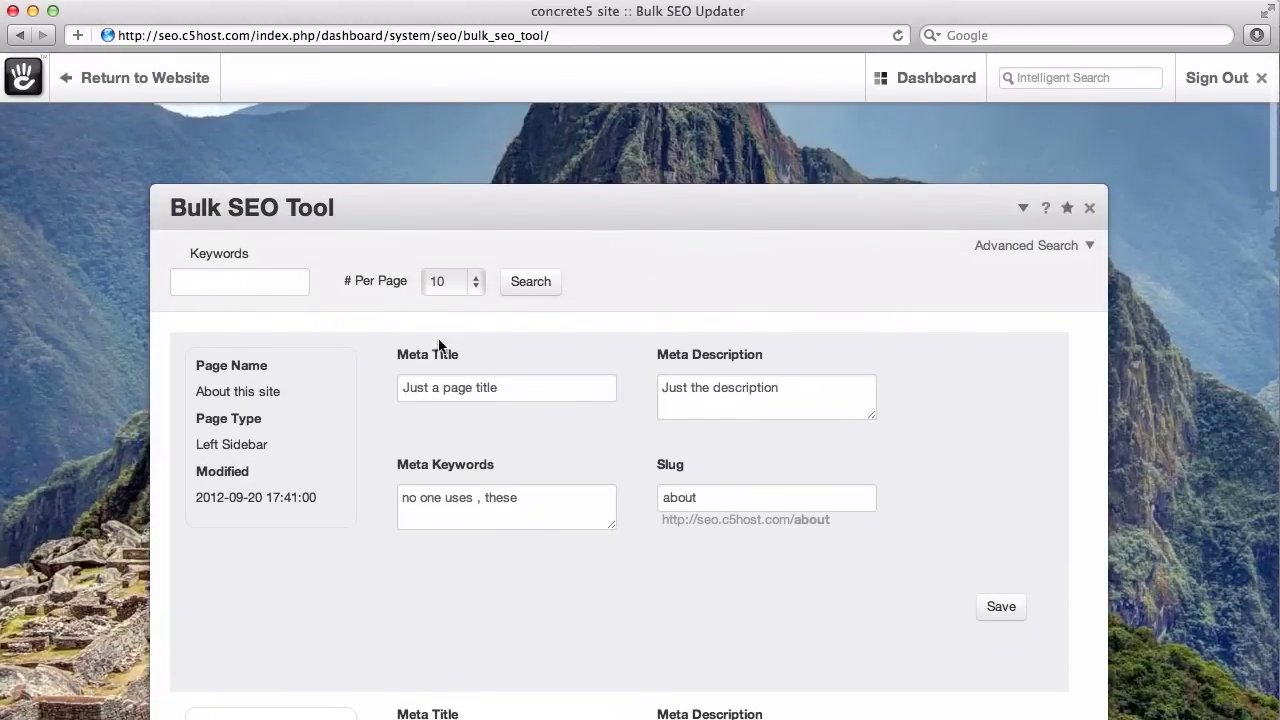
click(1077, 248)
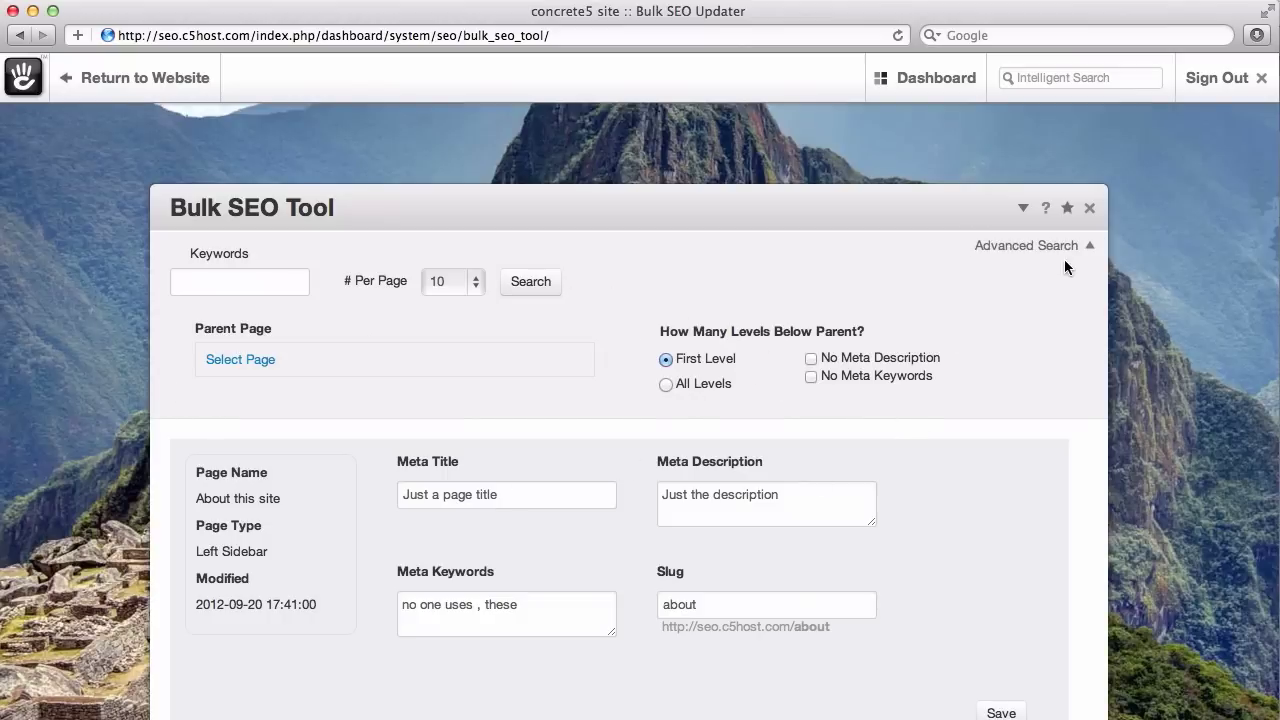
click(1012, 248)
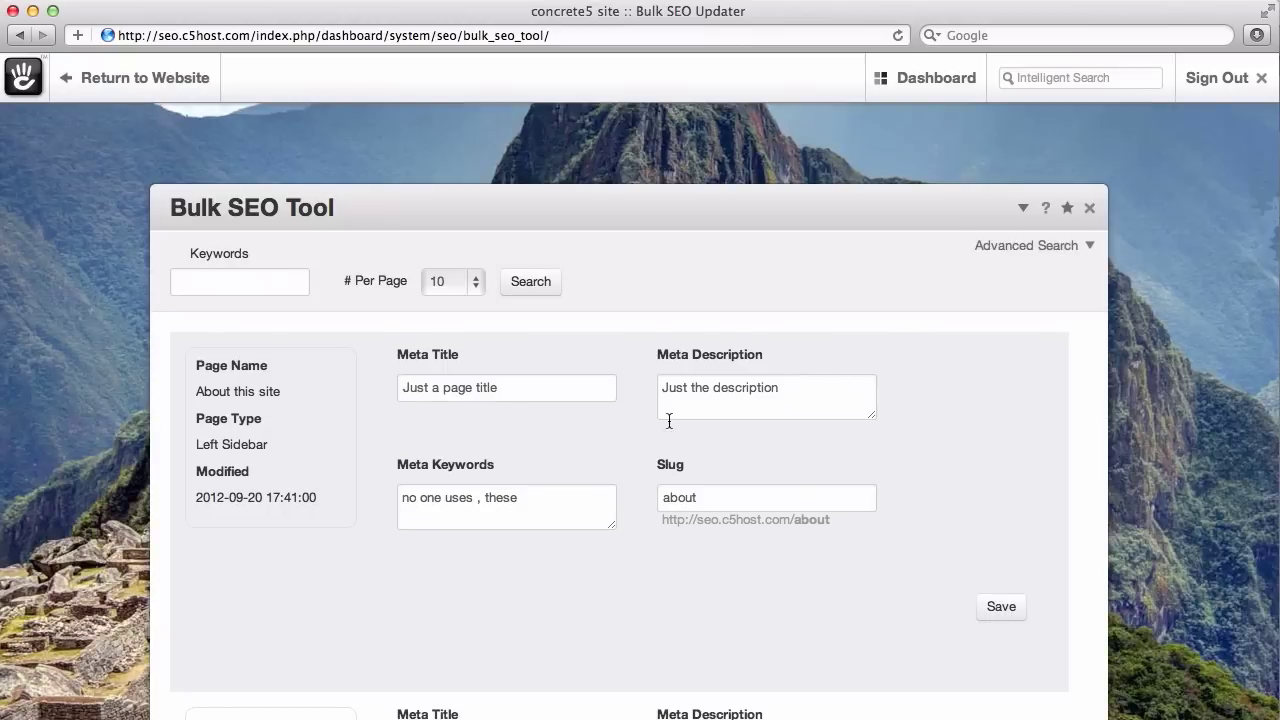
Append 'here' to About this site's meta title and ', anymore' to its meta keywords
click(530, 387)
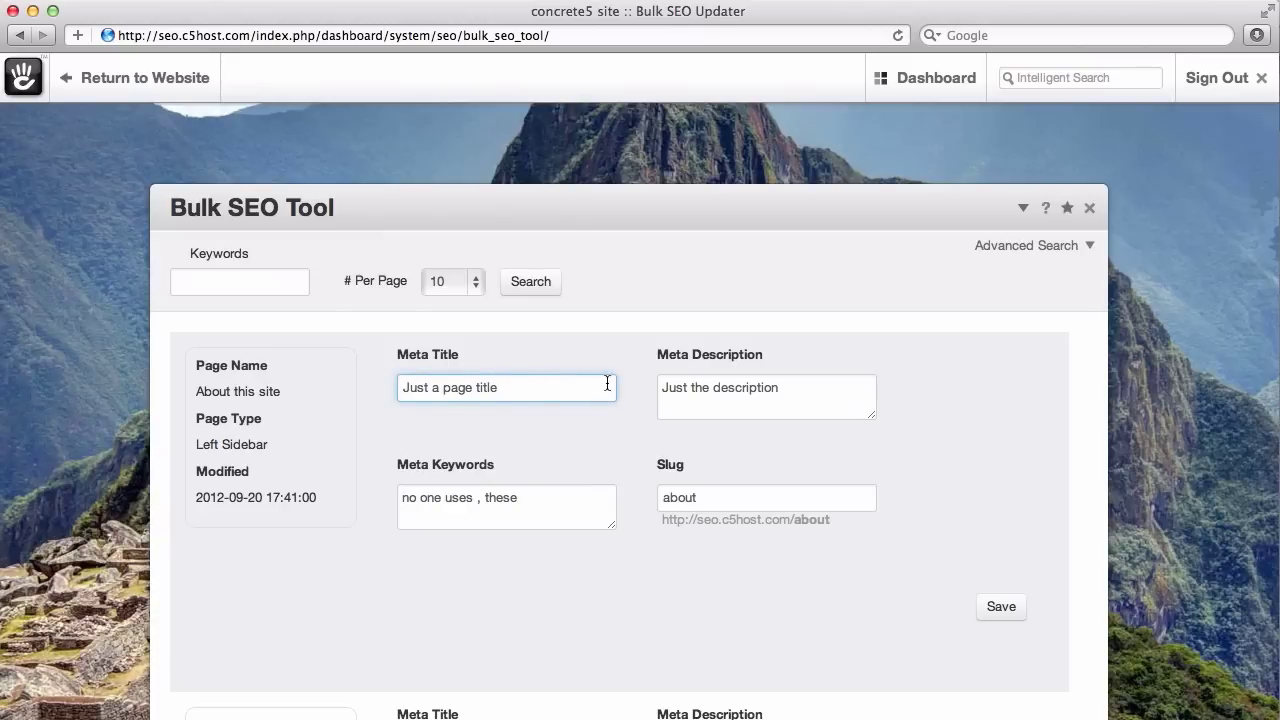
text(here)
key(Tab)
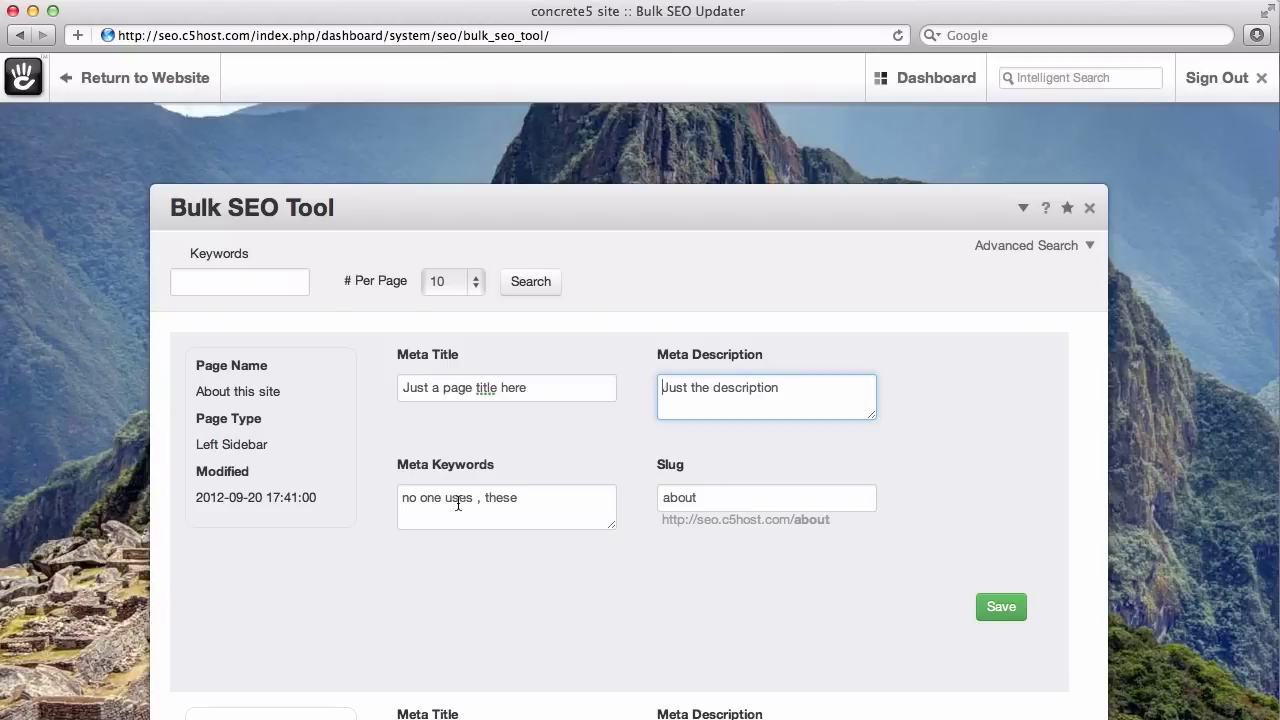
click(550, 502)
text(, anymore)
key(Tab)
key(Tab)
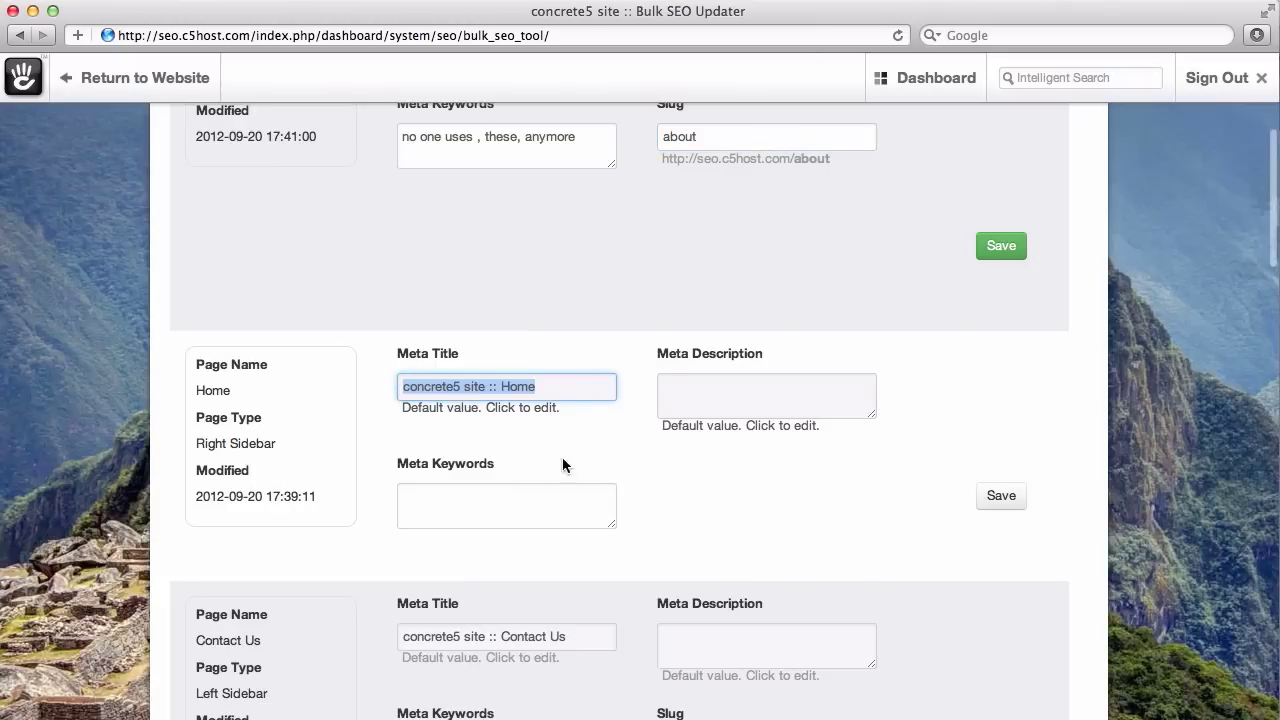
click(700, 471)
scroll(700, 471, down, 5)
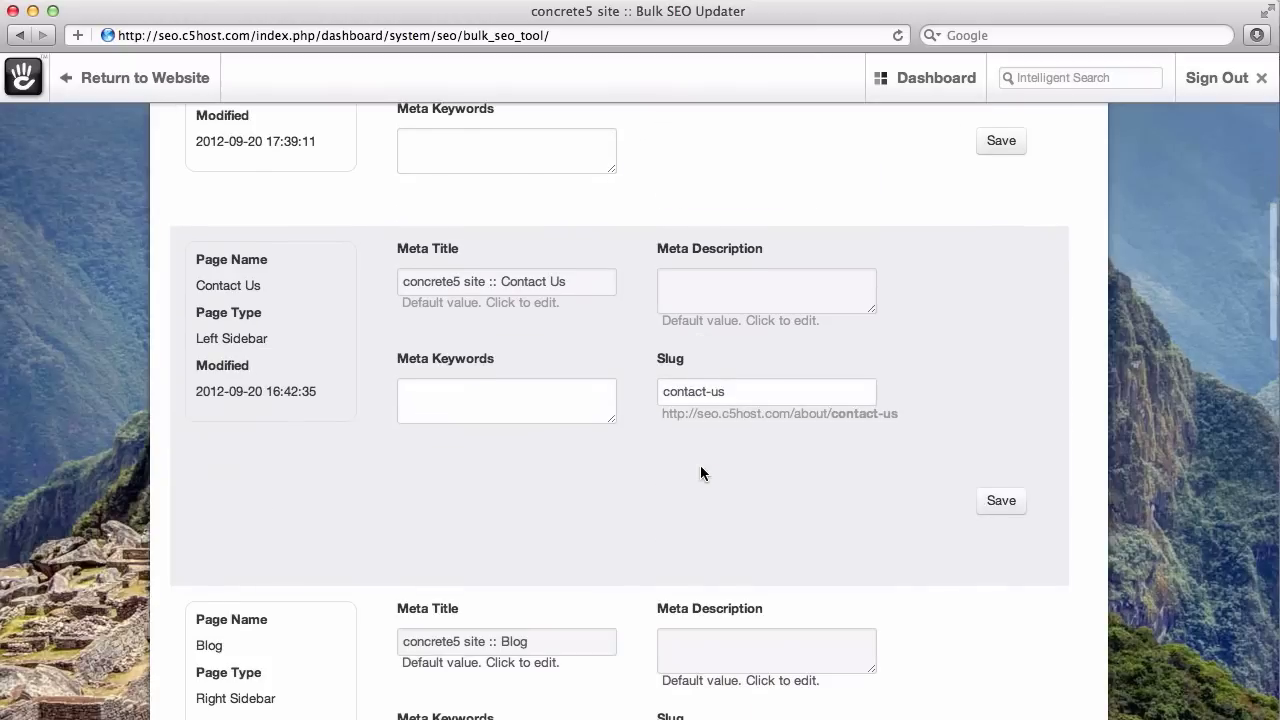
scroll(701, 472, down, 1)
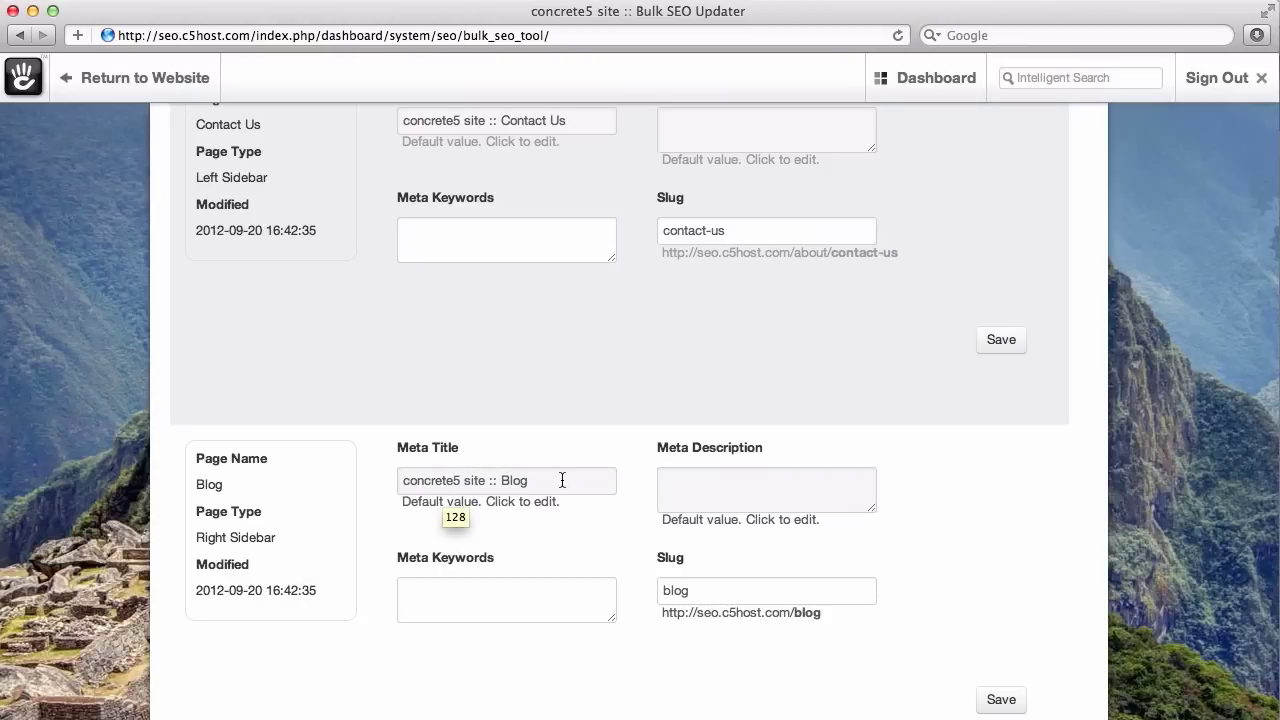
Replace the Blog page's default meta title 'concrete5 site :: Blog' with 'Custom title'
click(562, 481)
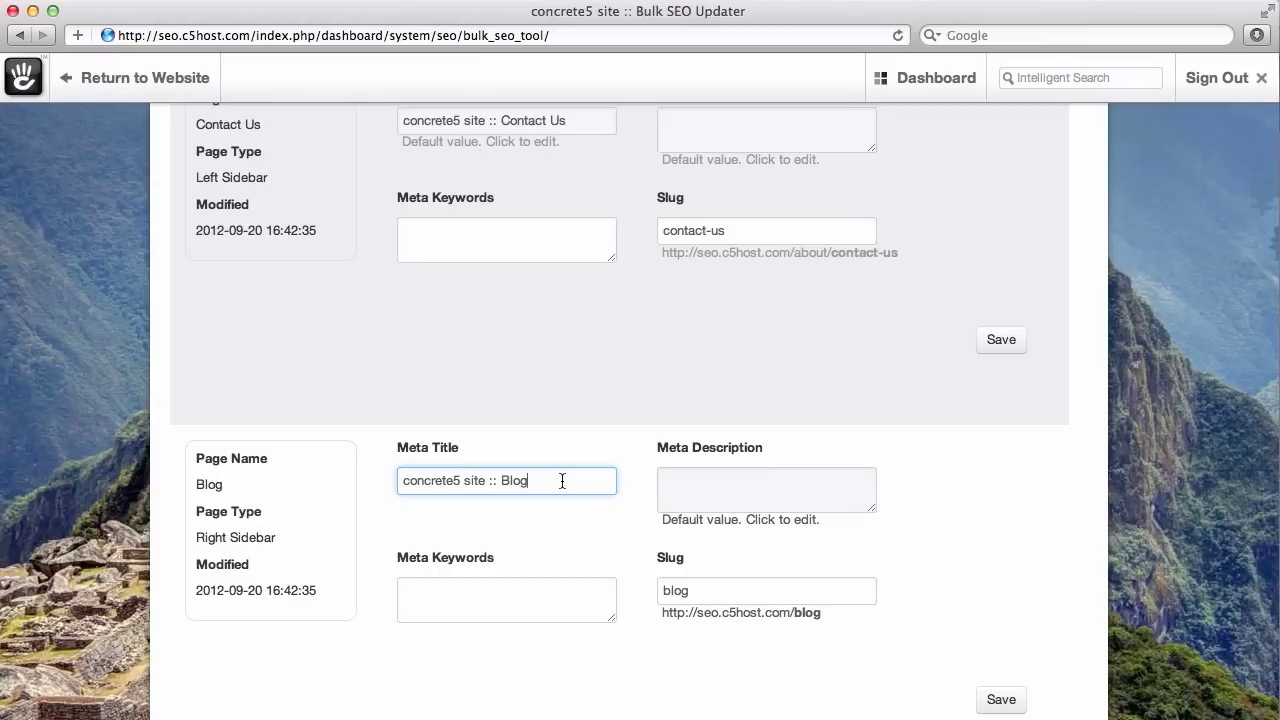
key(super+a)
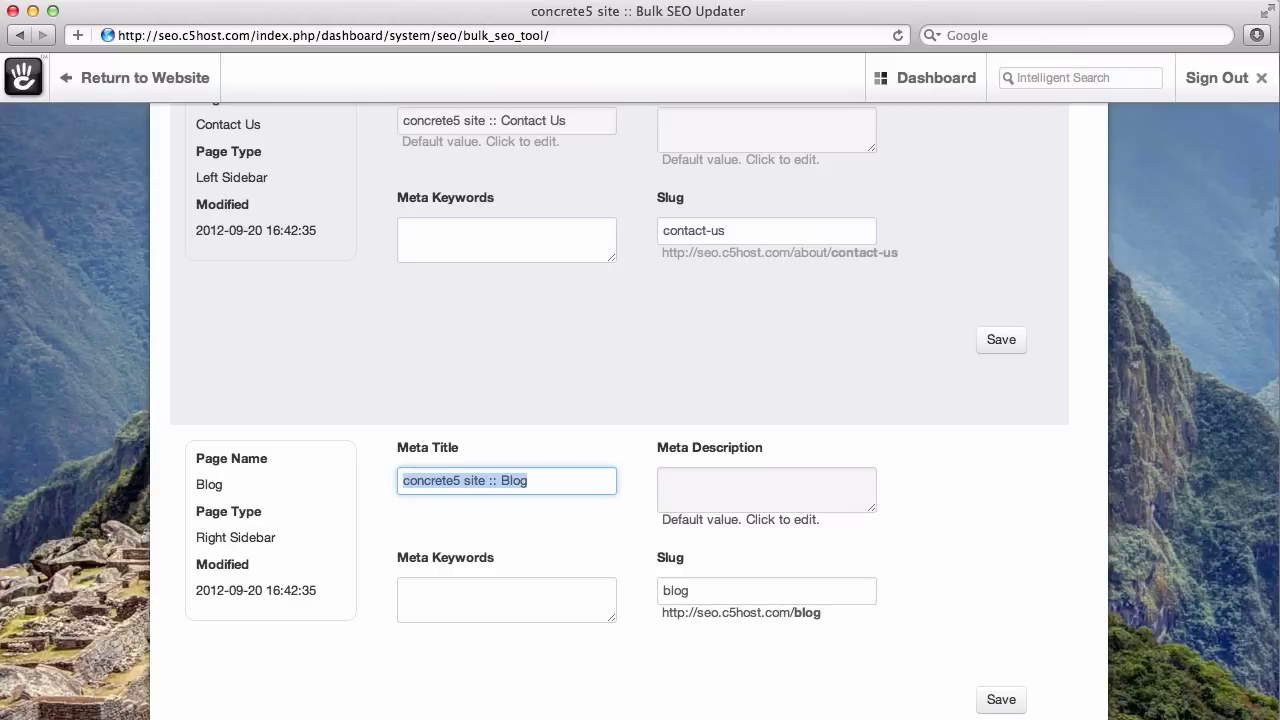
text(Custom title)
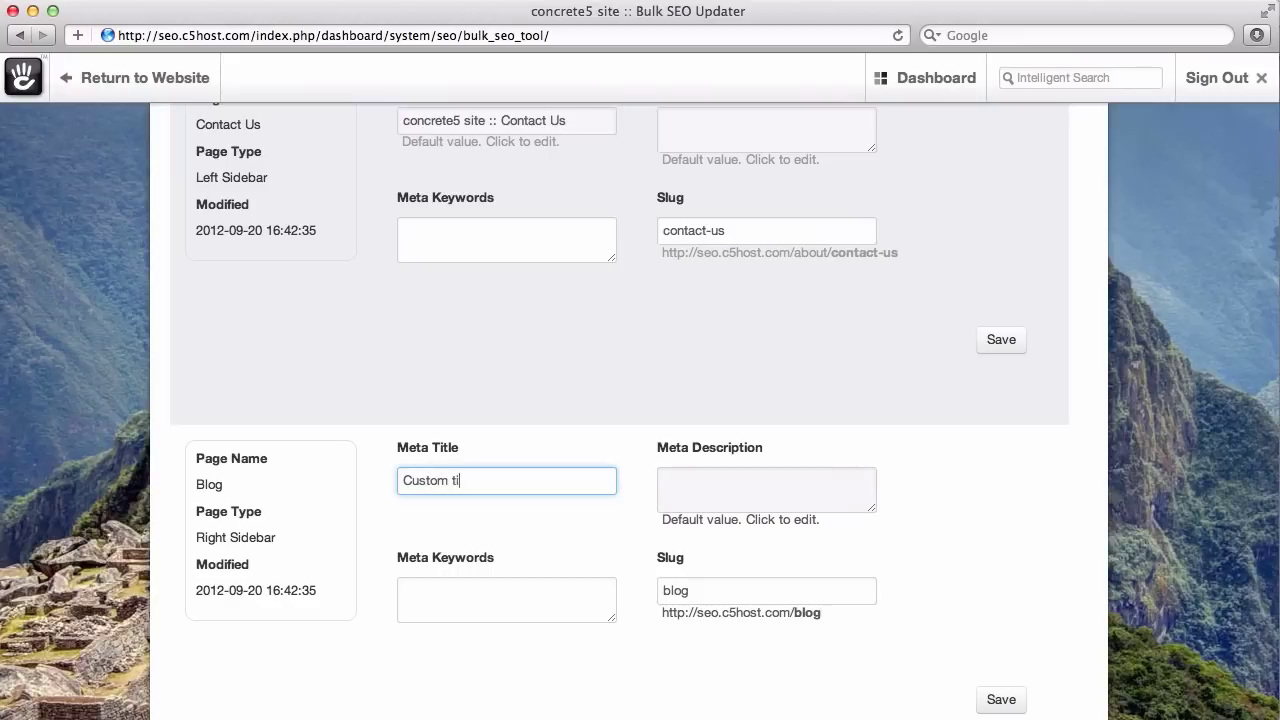
key(Tab)
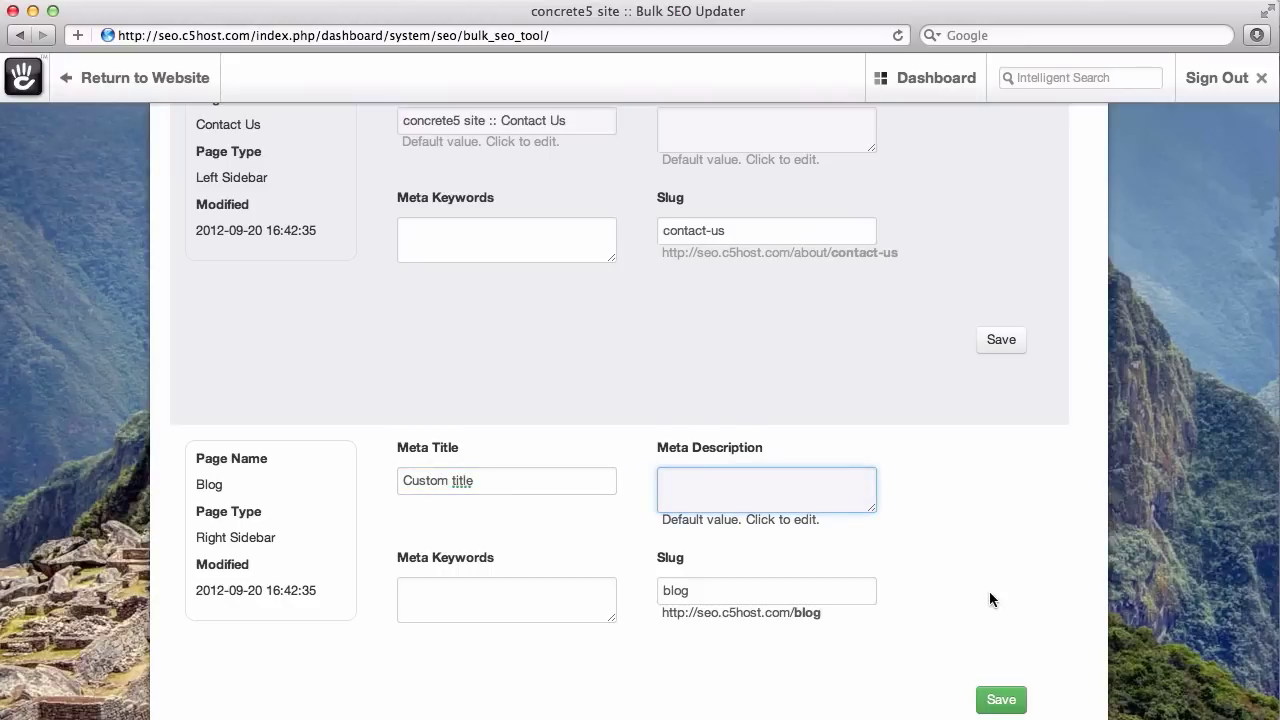
Save the Blog row's SEO changes, then scroll to the end of the 8-page list
scroll(989, 591, up, 7)
scroll(989, 591, down, 5)
scroll(989, 591, down, 5)
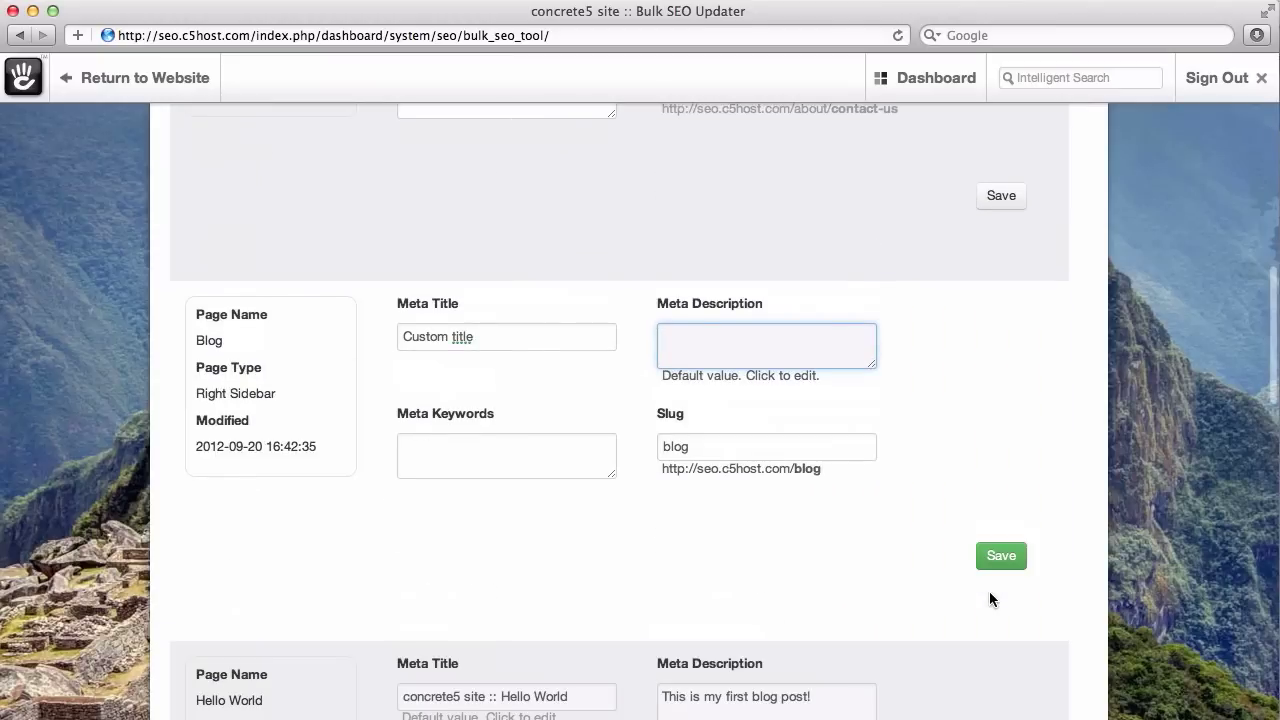
click(995, 556)
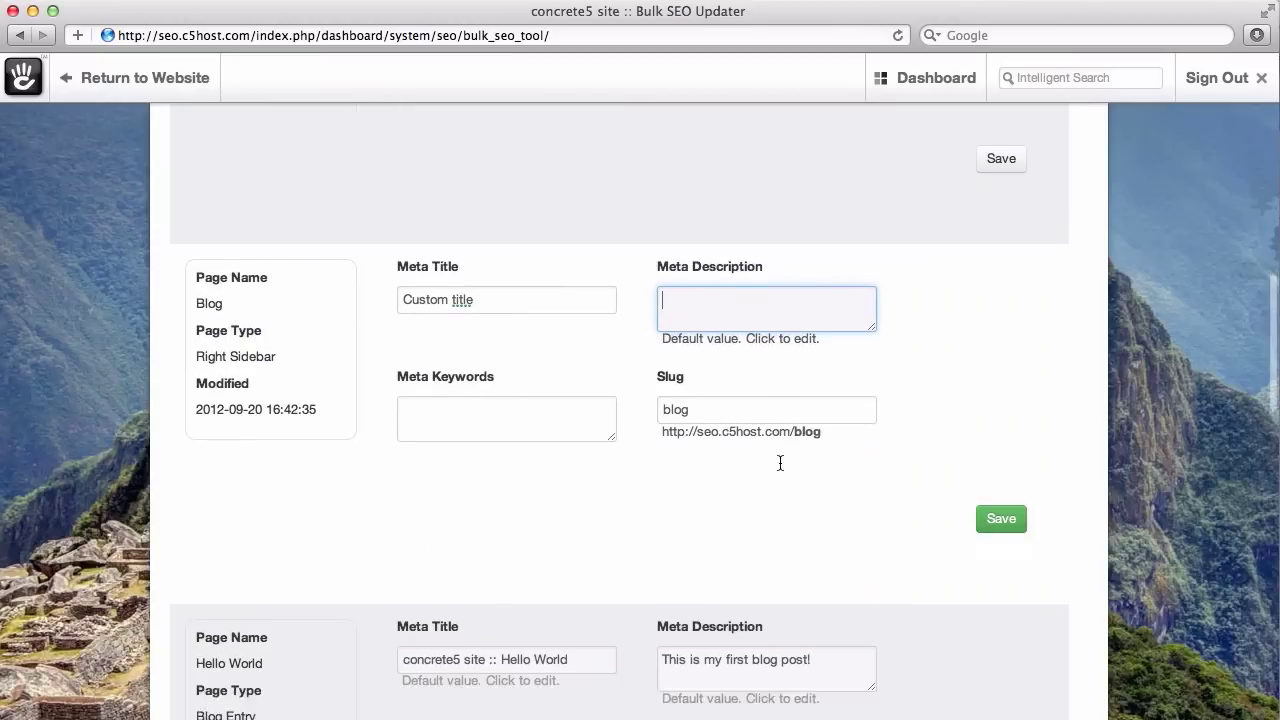
scroll(777, 455, down, 15)
scroll(780, 463, down, 4)
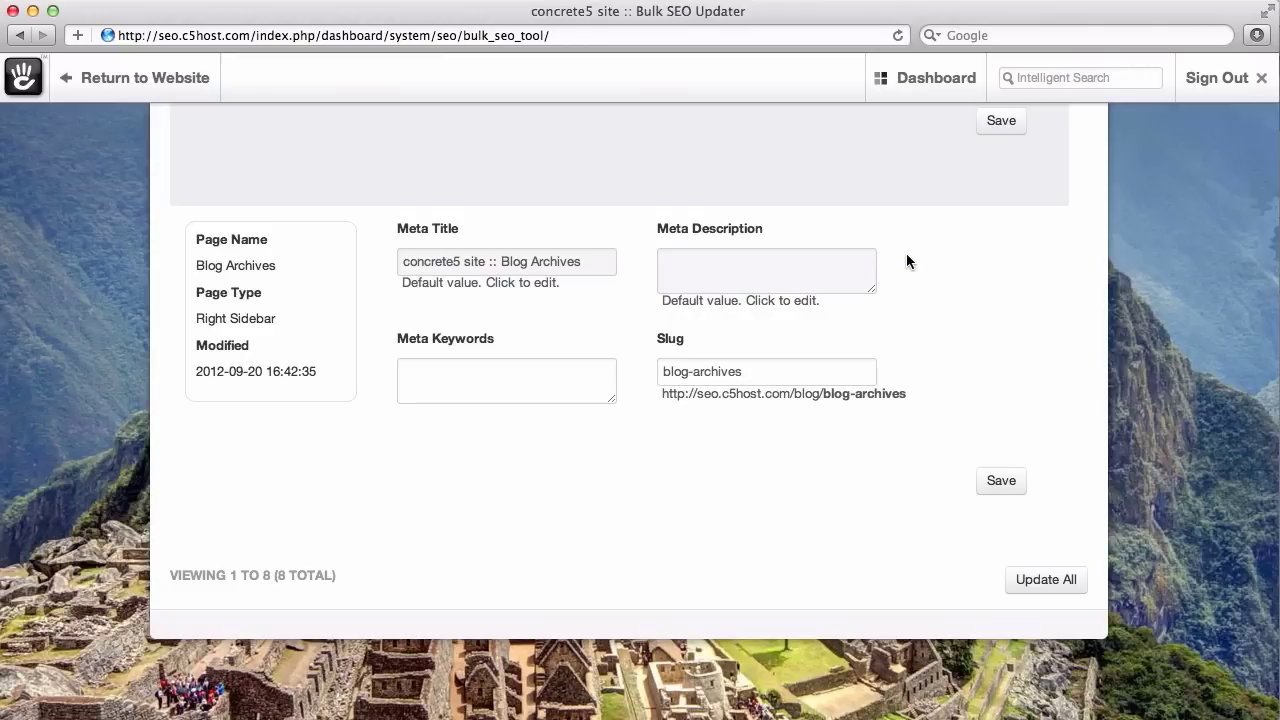
scroll(906, 261, up, 20)
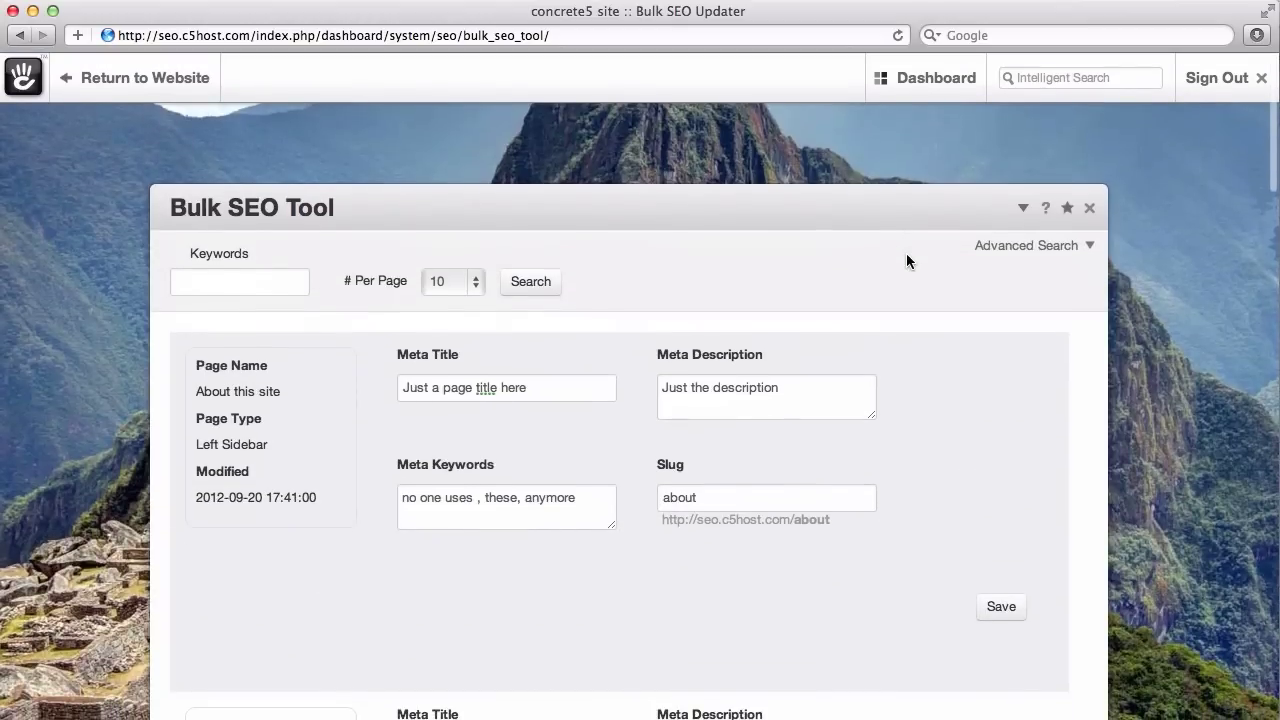